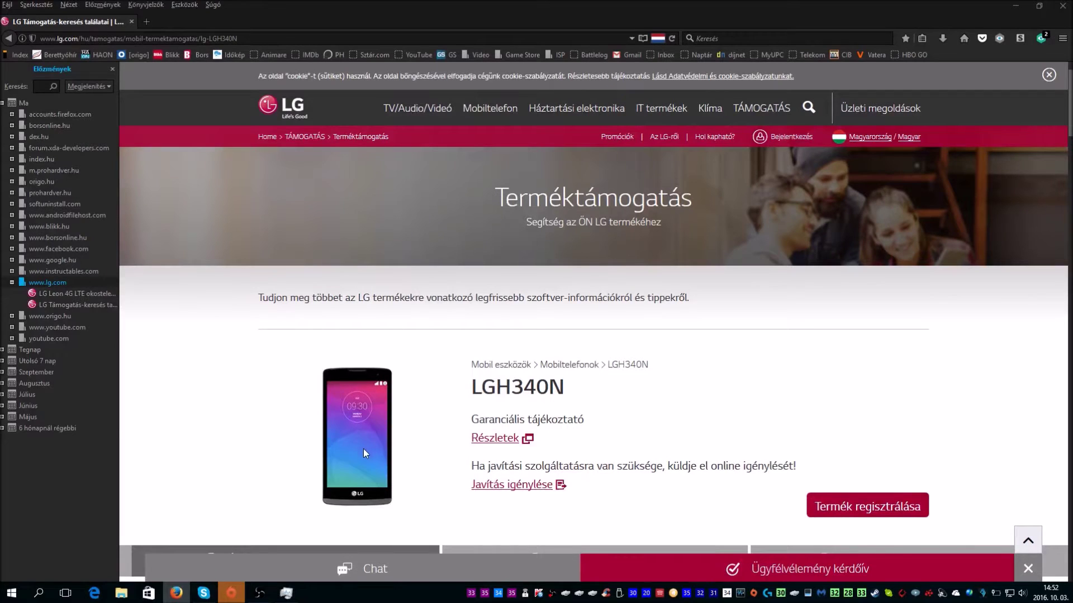
Examine the software and firmware section of the LGH340N support page for the Windows LG PC Suite download, and check the browser's recent downloads.
scroll(319, 466, down, 5)
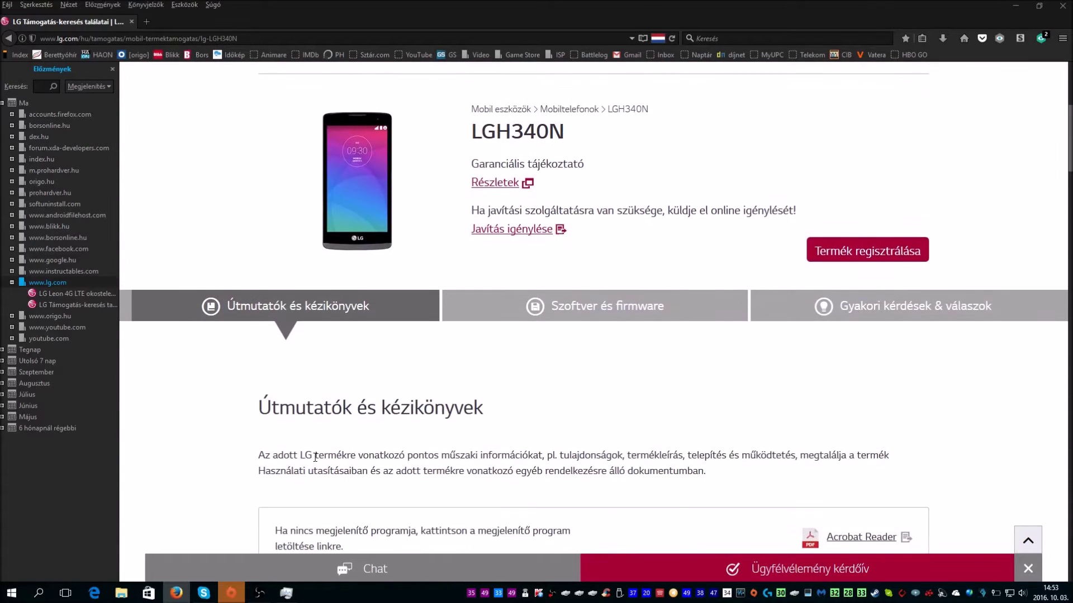
scroll(316, 457, down, 7)
scroll(314, 460, down, 1)
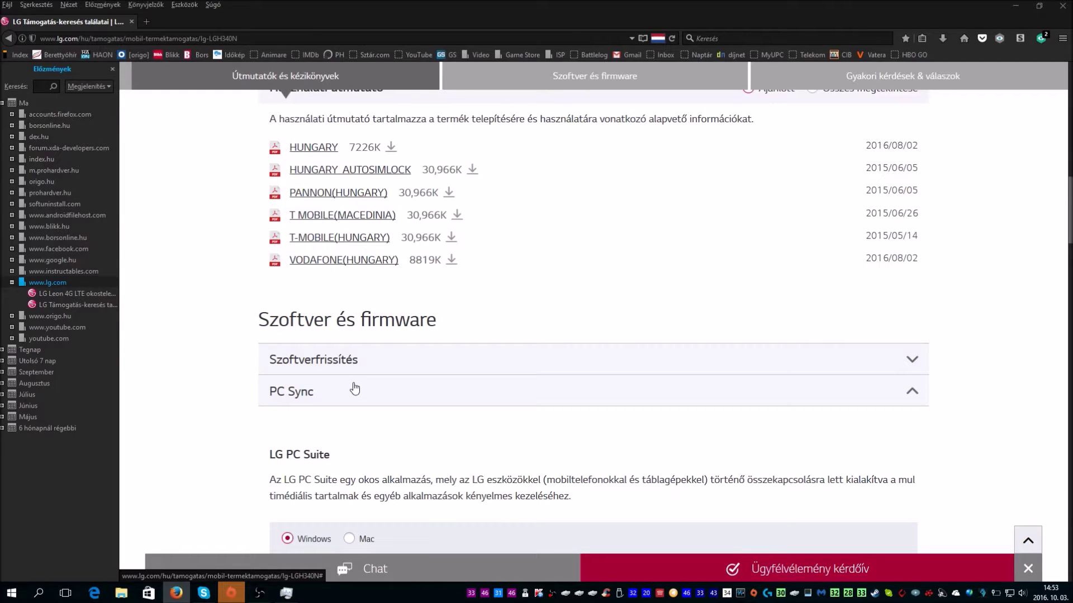
scroll(229, 414, down, 3)
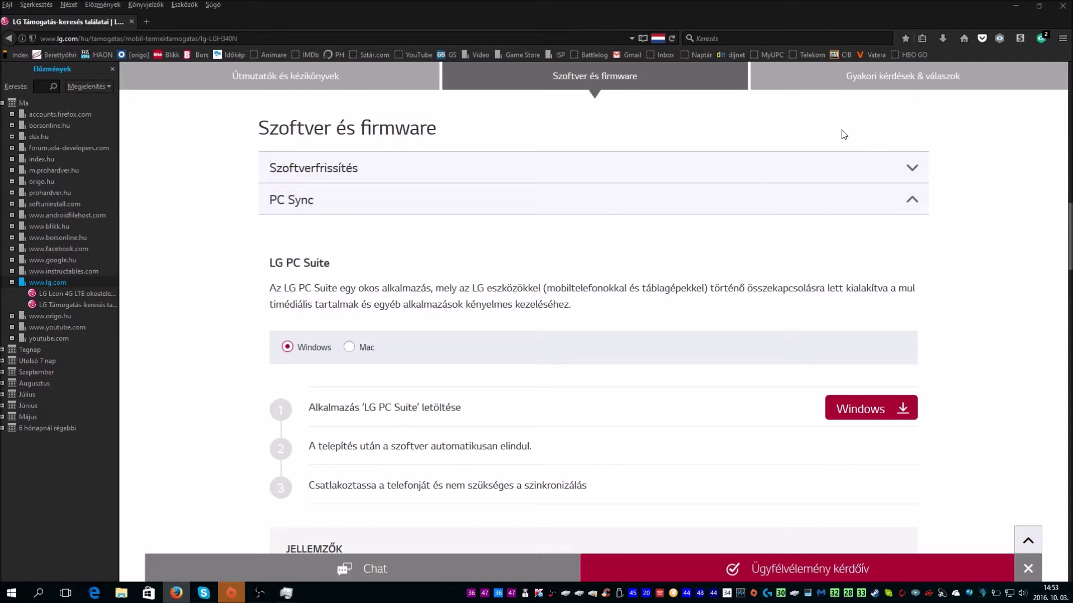
click(942, 41)
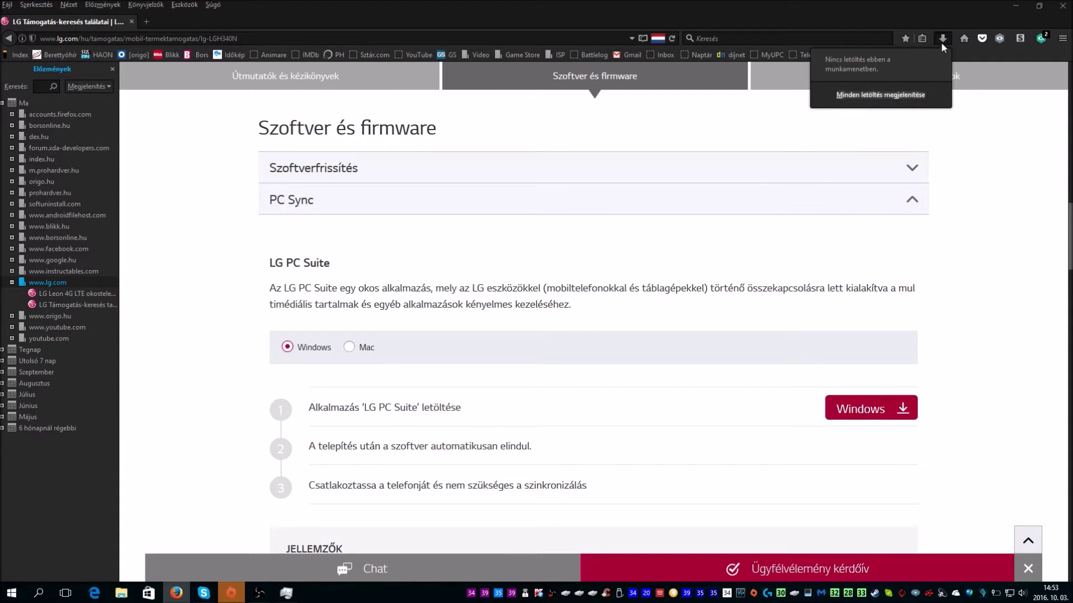
click(808, 5)
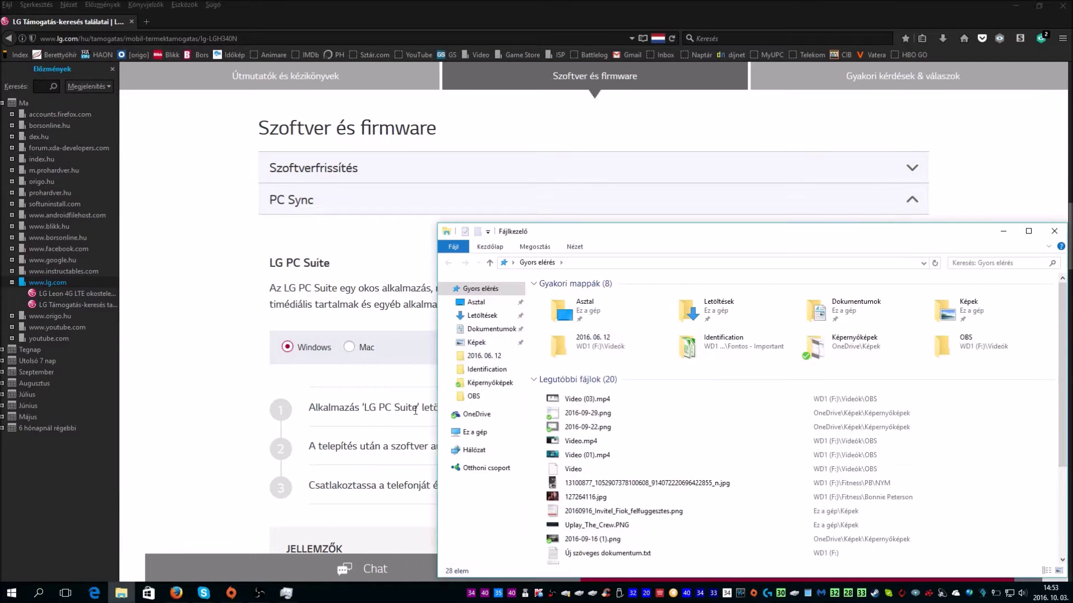
In File Explorer, open the LG folder inside Drivers on the WD1 (F:) drive.
click(459, 433)
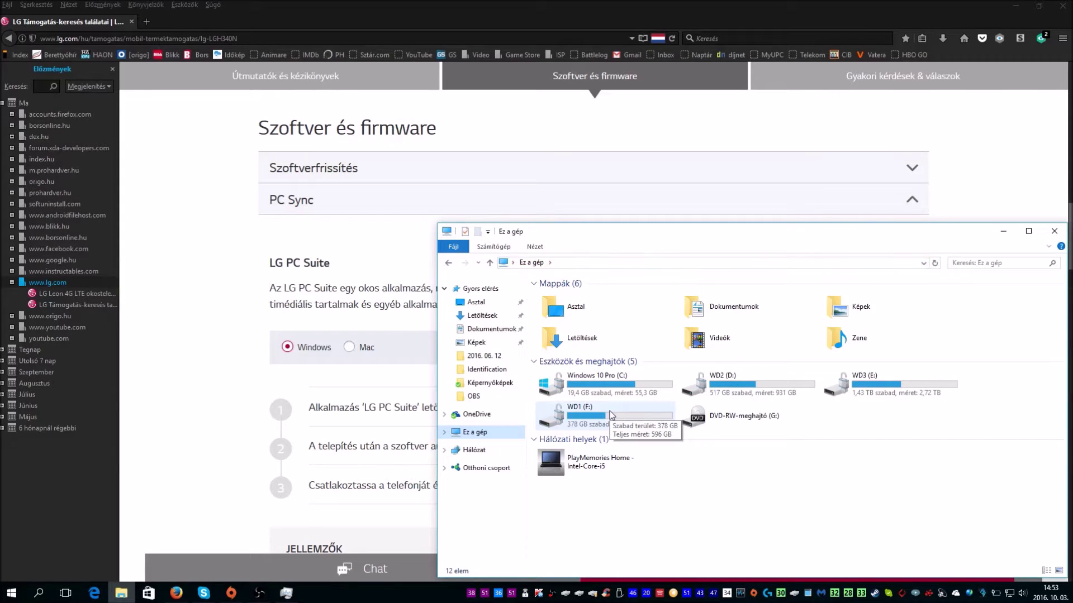
double_click(611, 415)
double_click(566, 309)
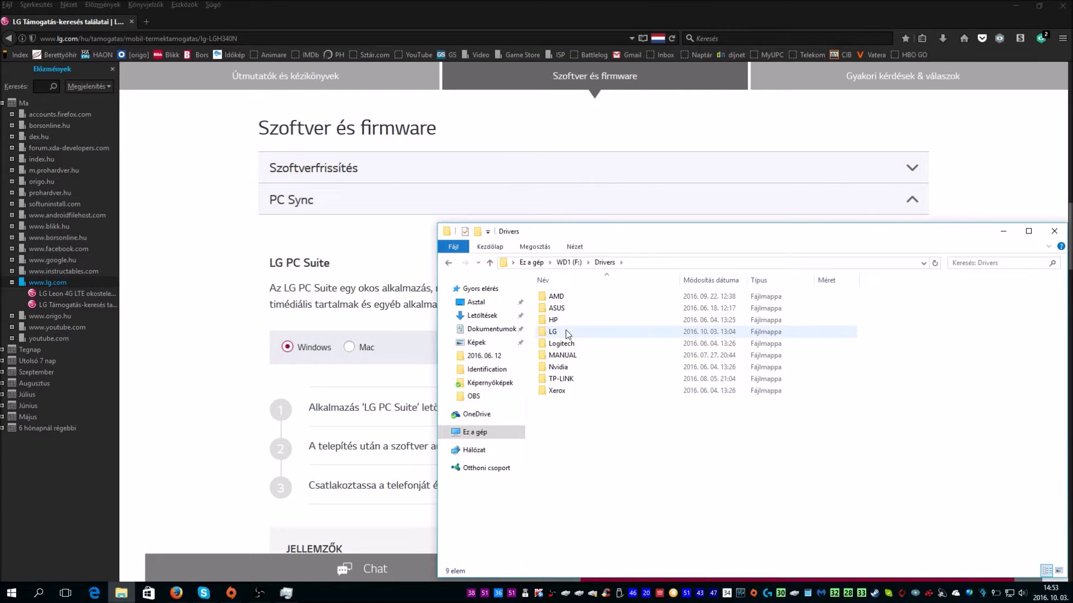
double_click(567, 333)
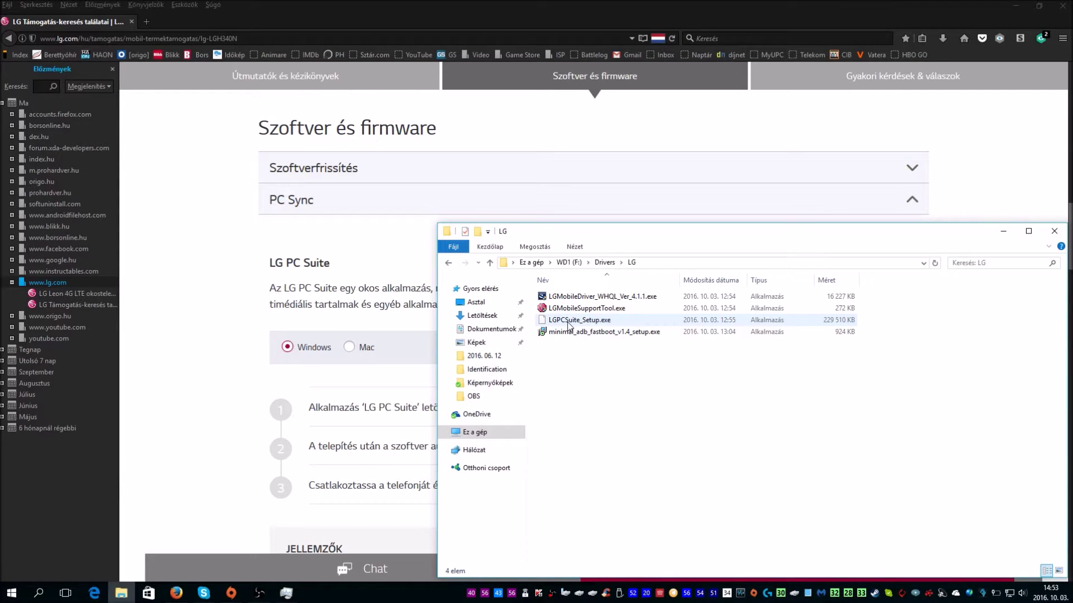
Clear the browser and recorder windows out of the way and run LGPCSuite_Setup.exe with Magyar as the installer language.
click(569, 323)
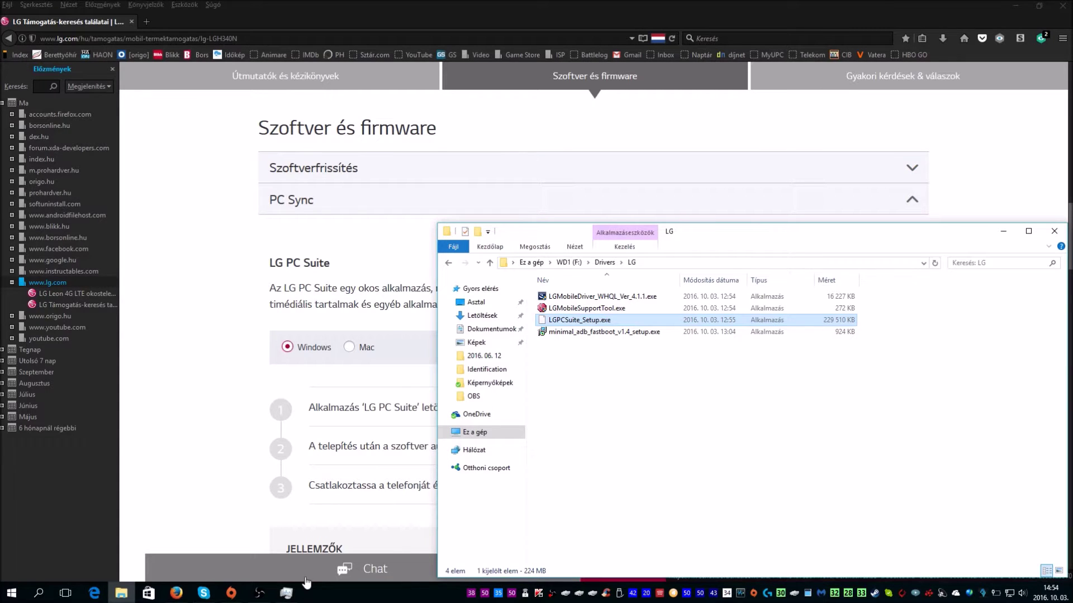
click(1015, 5)
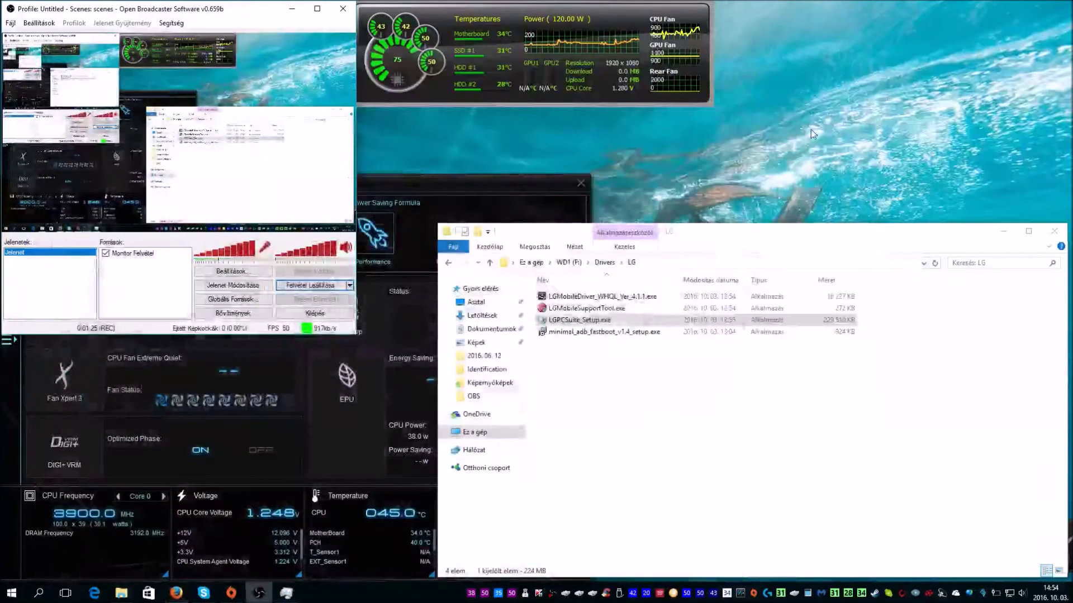
click(300, 12)
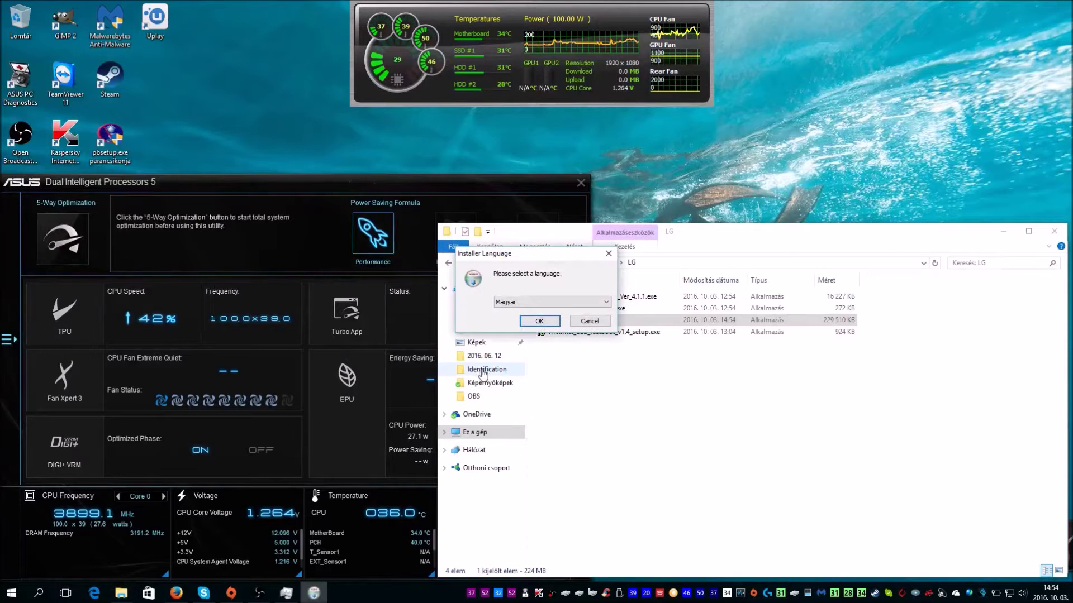
click(539, 321)
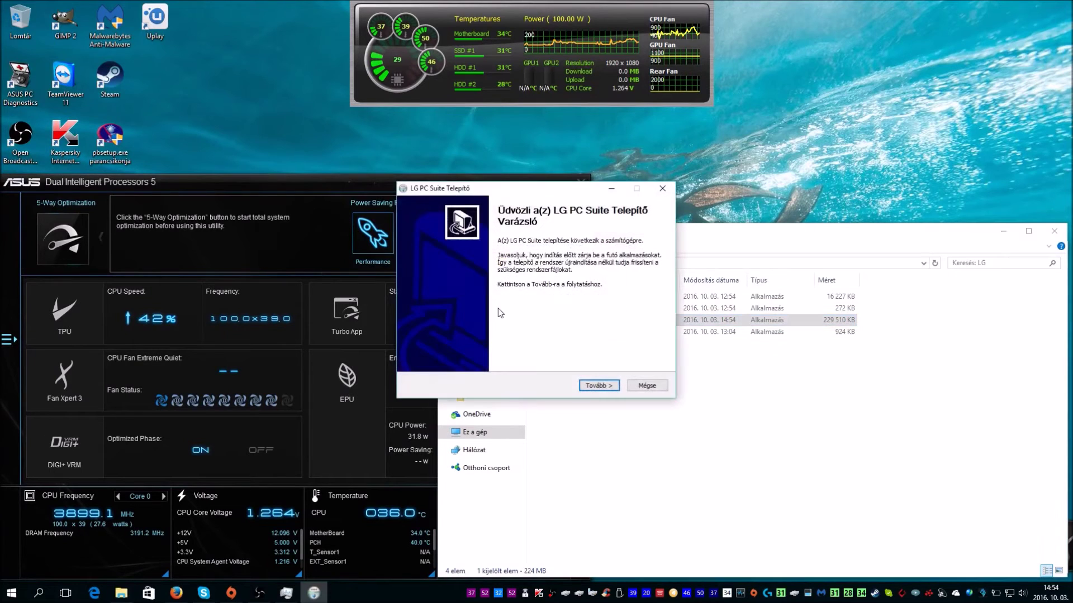
Accept the licence and install LG PC Suite in C:\Program Files (x86)\LG Electronics\LG PC Suite, finishing with the launch and desktop icon options enabled.
click(1003, 231)
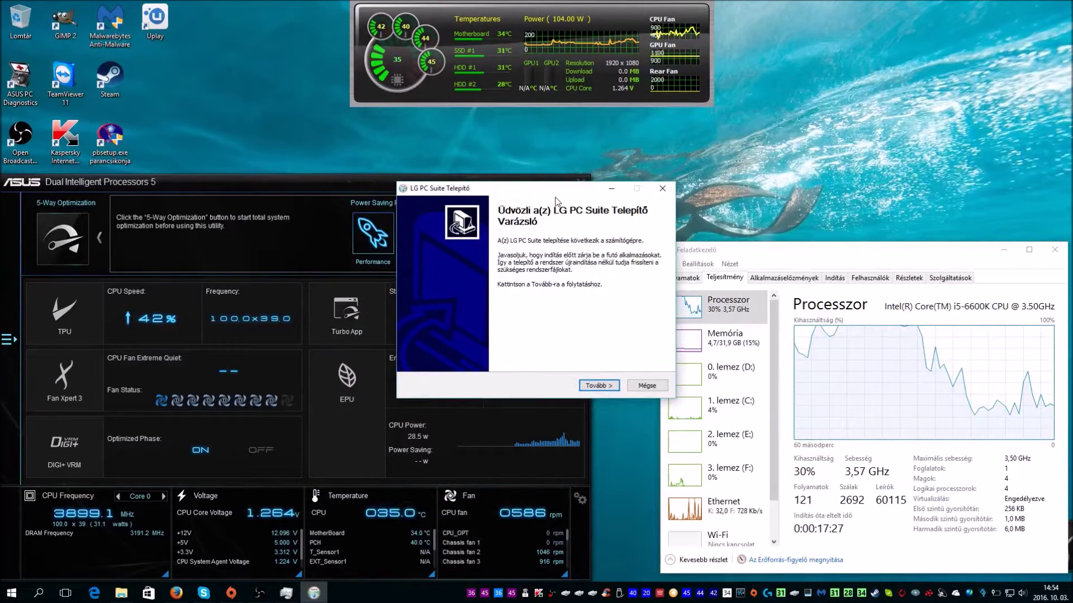
drag(534, 192, 499, 189)
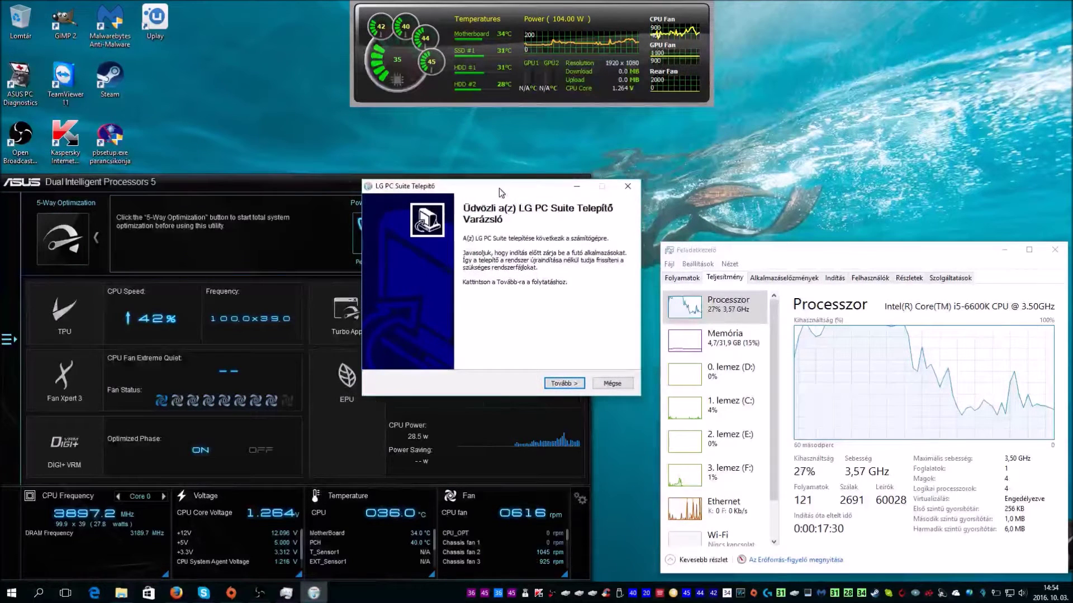
click(565, 383)
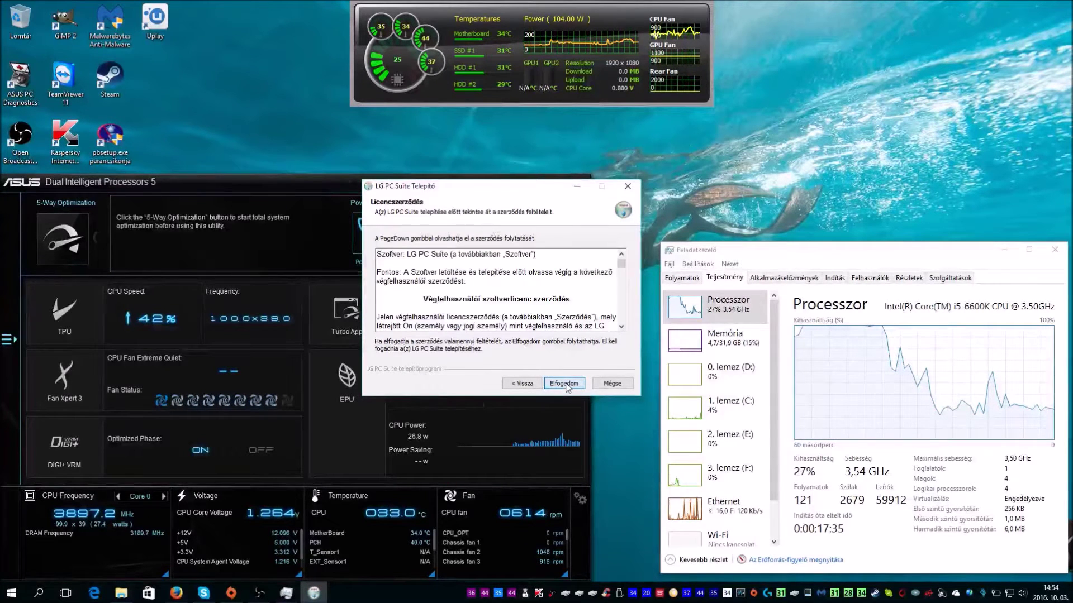
click(566, 383)
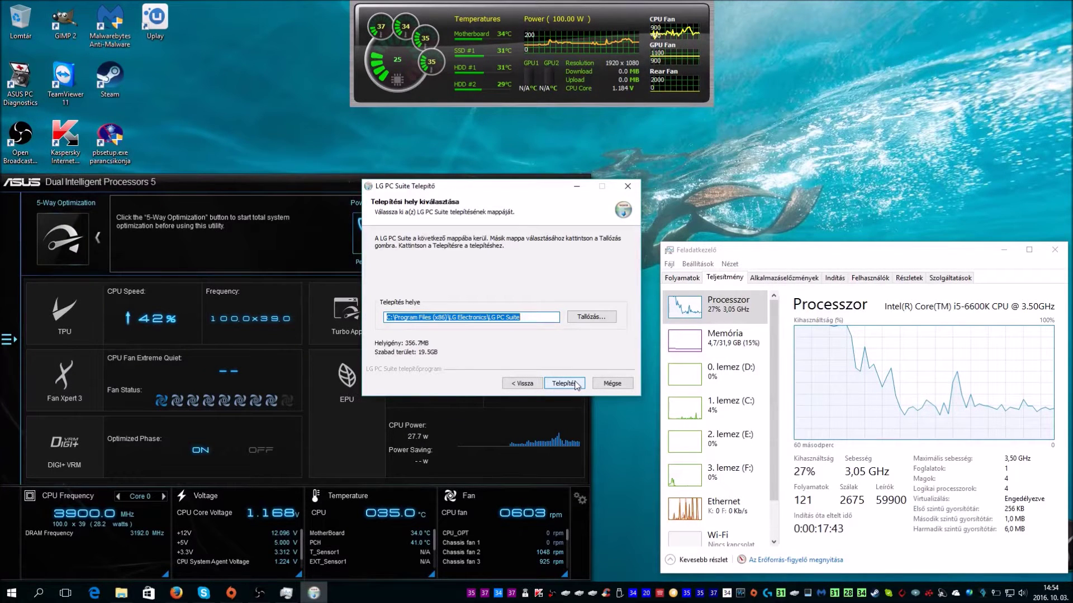
click(574, 386)
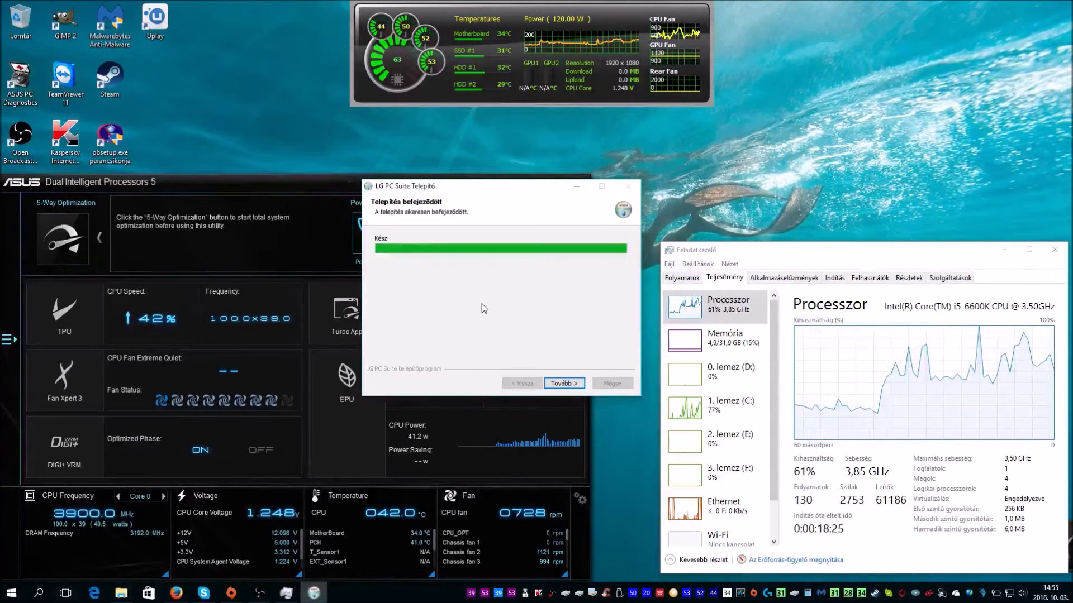
click(563, 382)
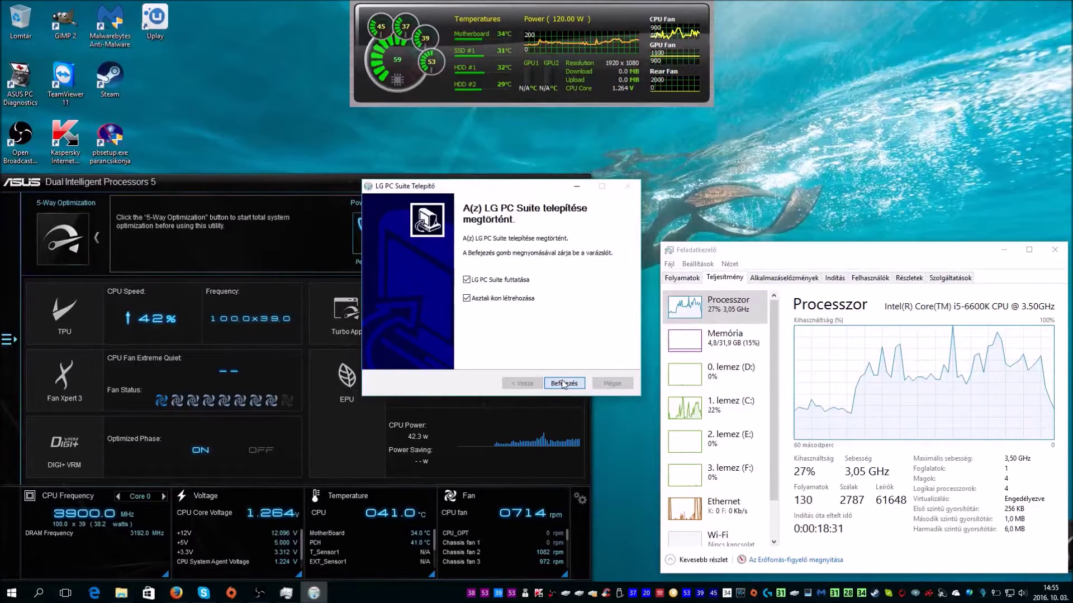
click(563, 384)
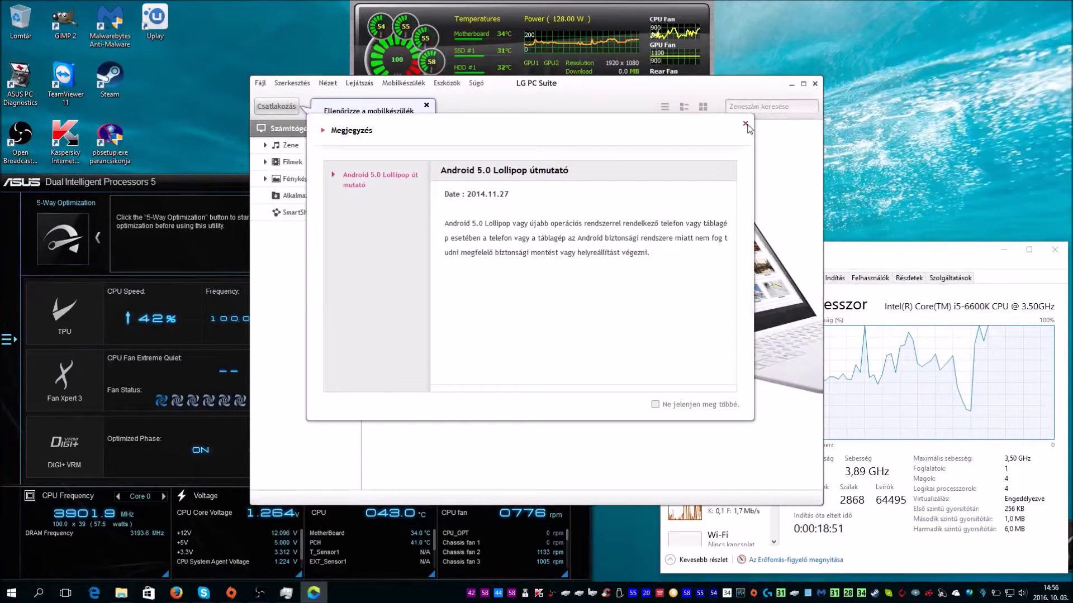
Dismiss the Android 5.0 Lollipop notice and view the LG PC Suite version information.
click(745, 124)
click(480, 84)
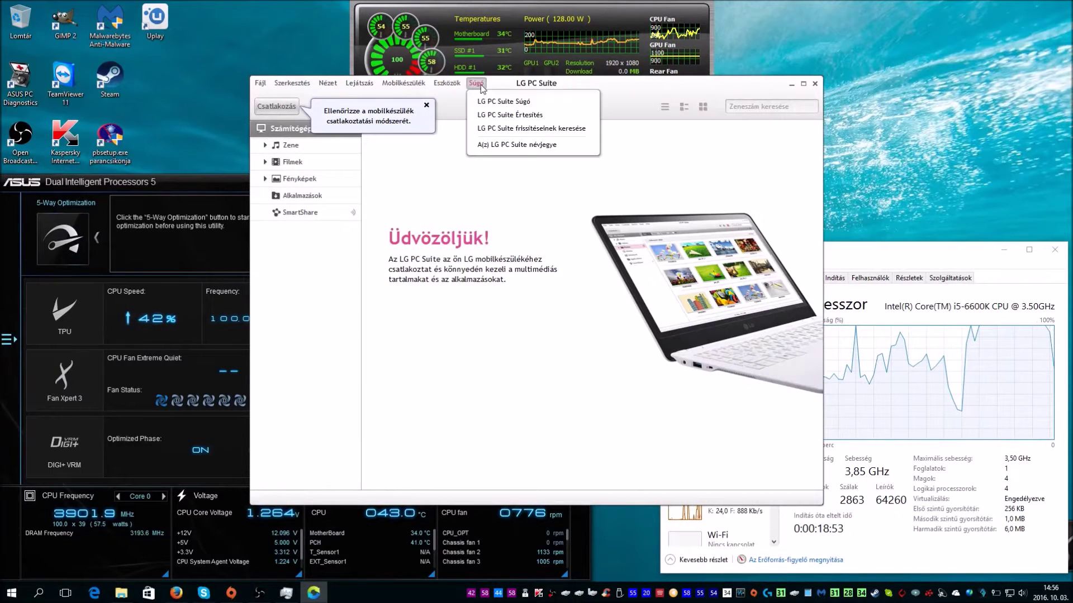
click(490, 145)
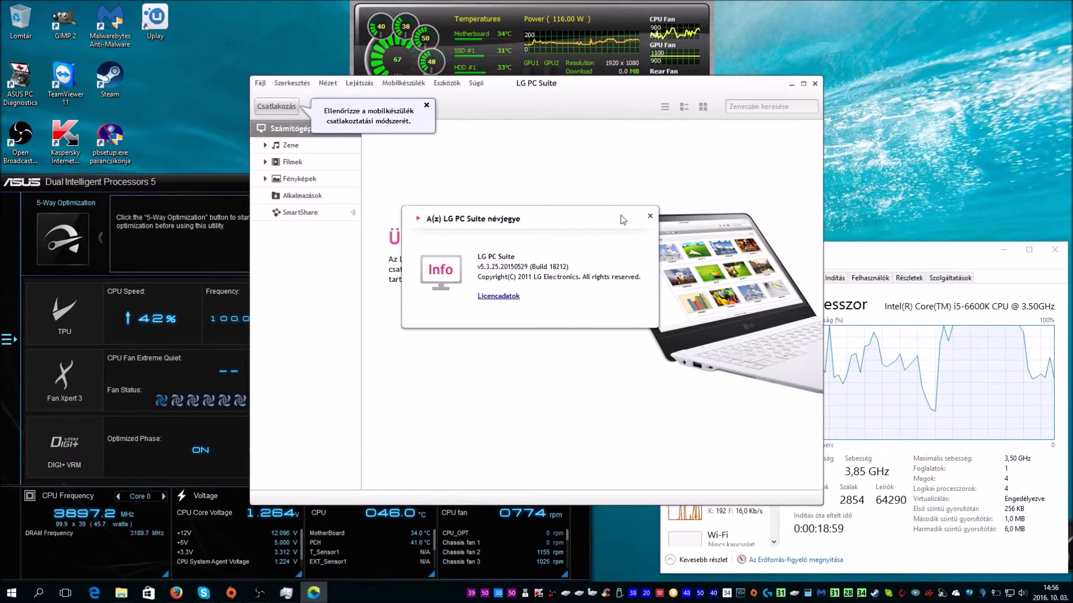
click(650, 218)
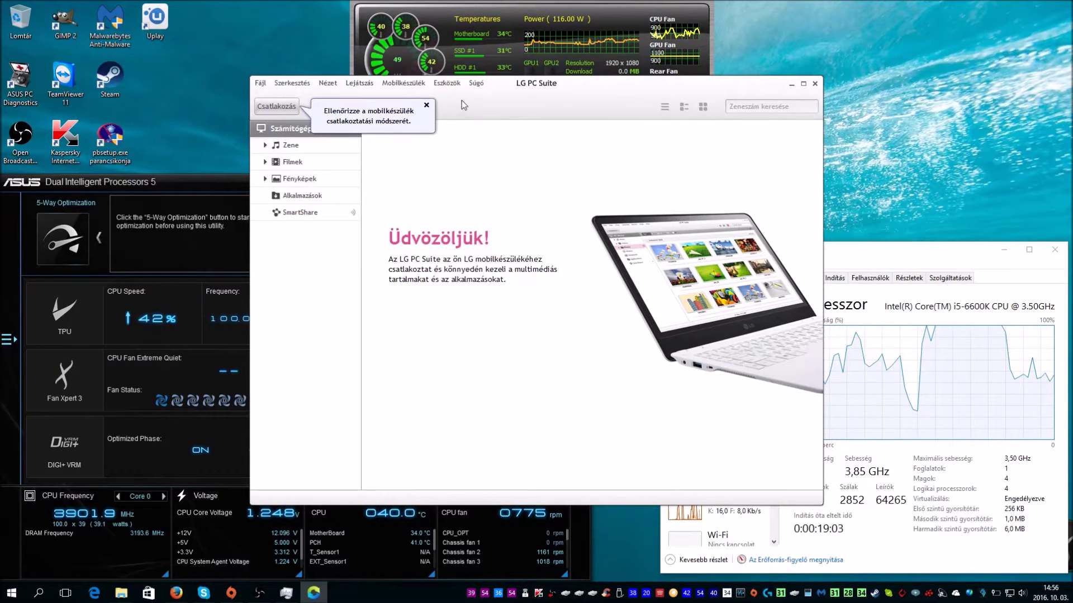
Check for updates to LG PC Suite and close the result message.
click(475, 84)
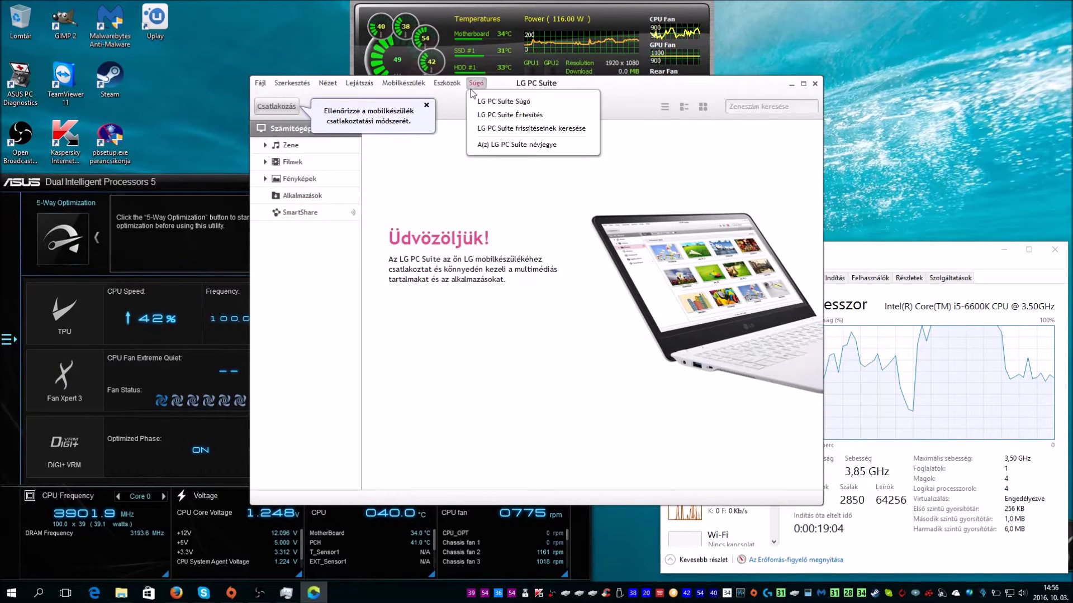
click(483, 129)
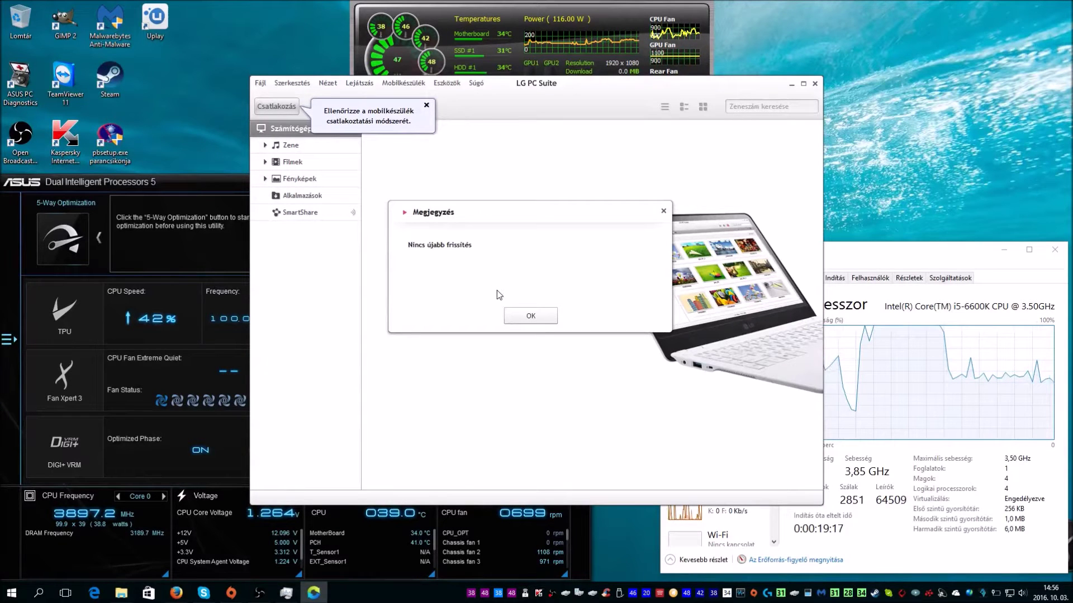
click(509, 314)
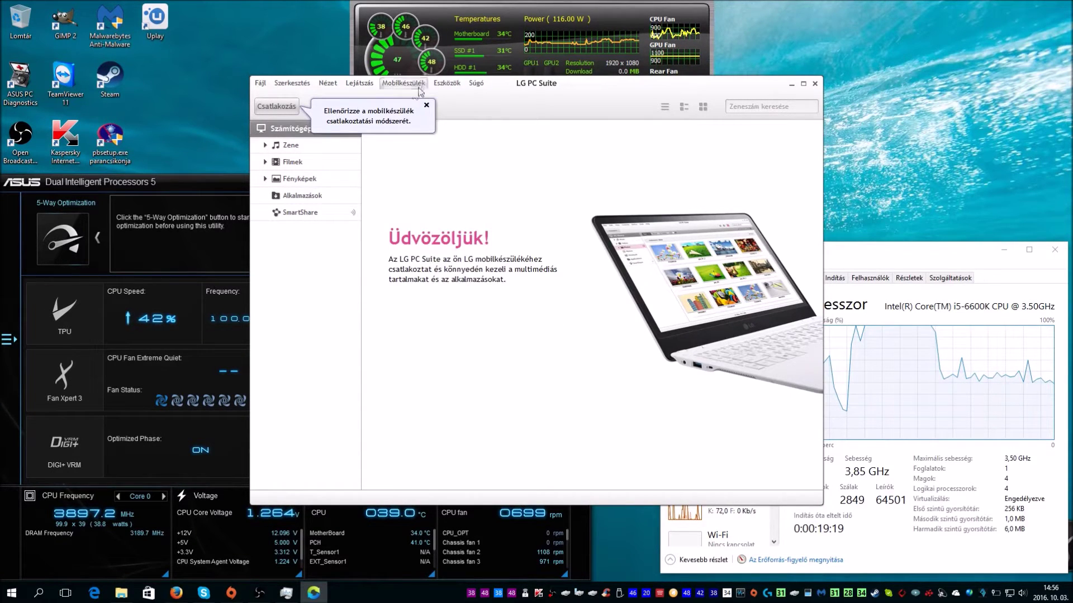
Connect the LG Leon 4G LTE phone to LG PC Suite as a mobile device.
click(476, 84)
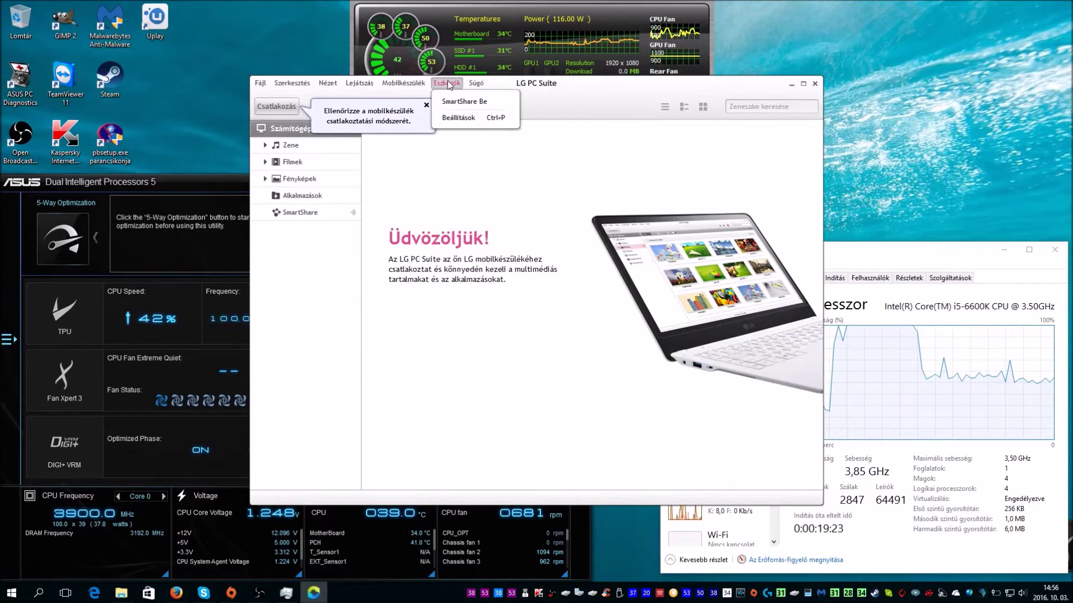
mouse_move(423, 86)
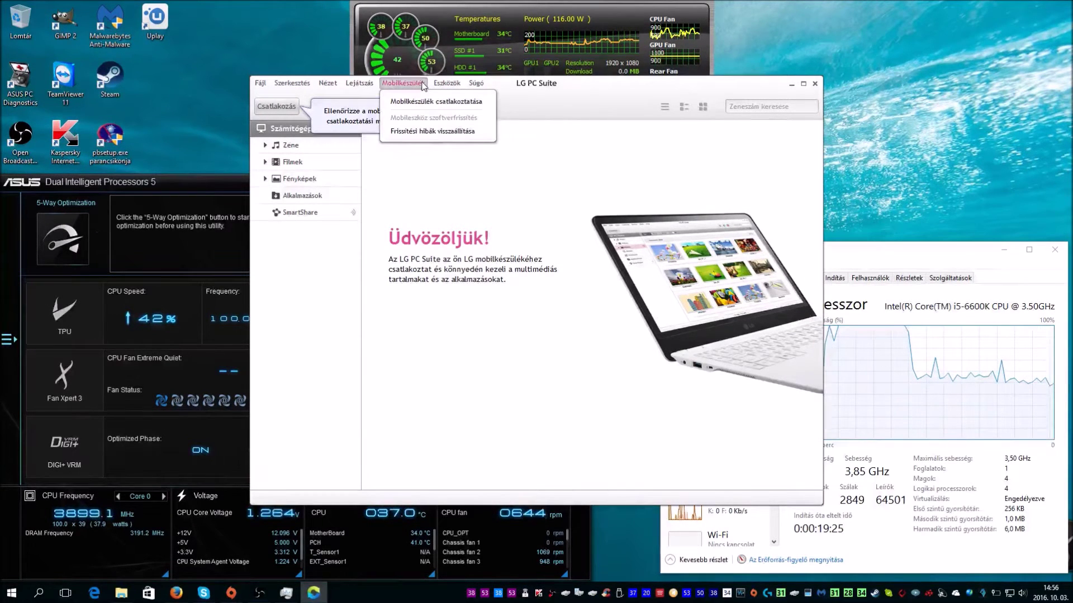
click(413, 101)
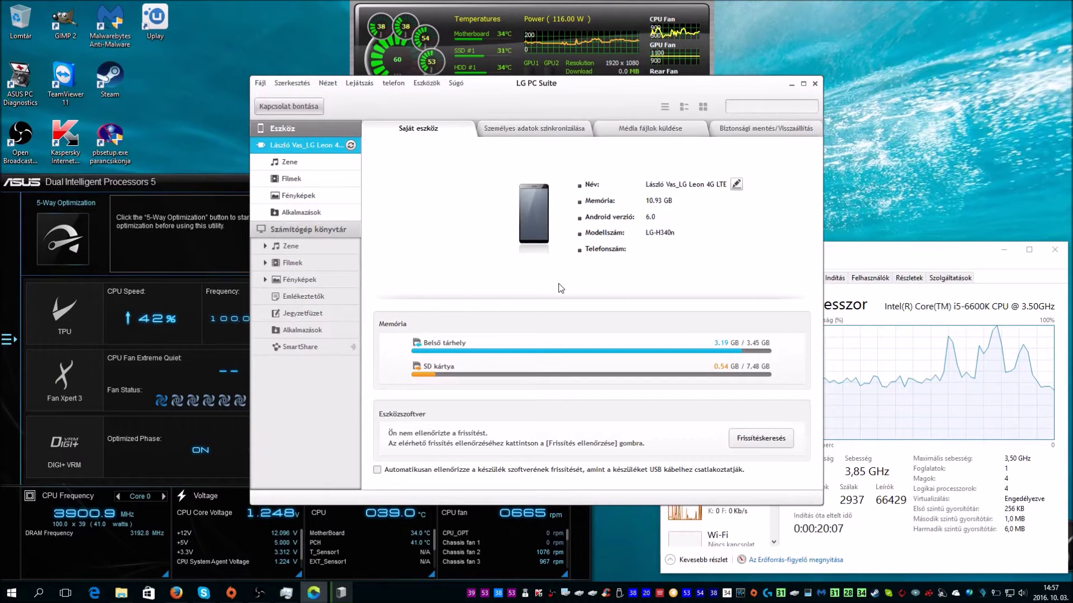
Check for a phone software update, and enable automatic update checking whenever the device is connected by USB cable.
click(740, 440)
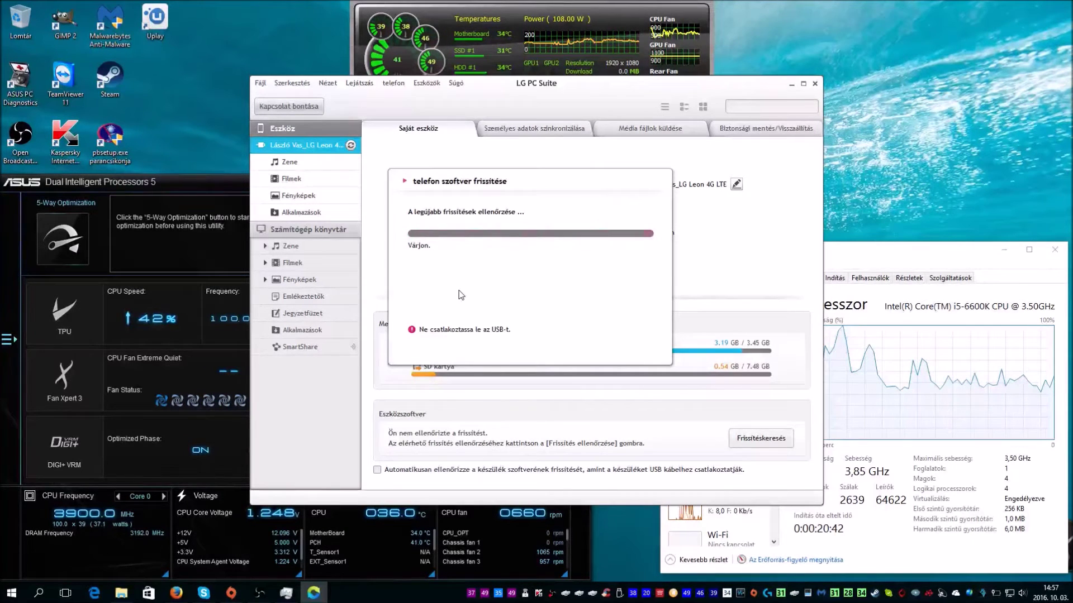
click(856, 249)
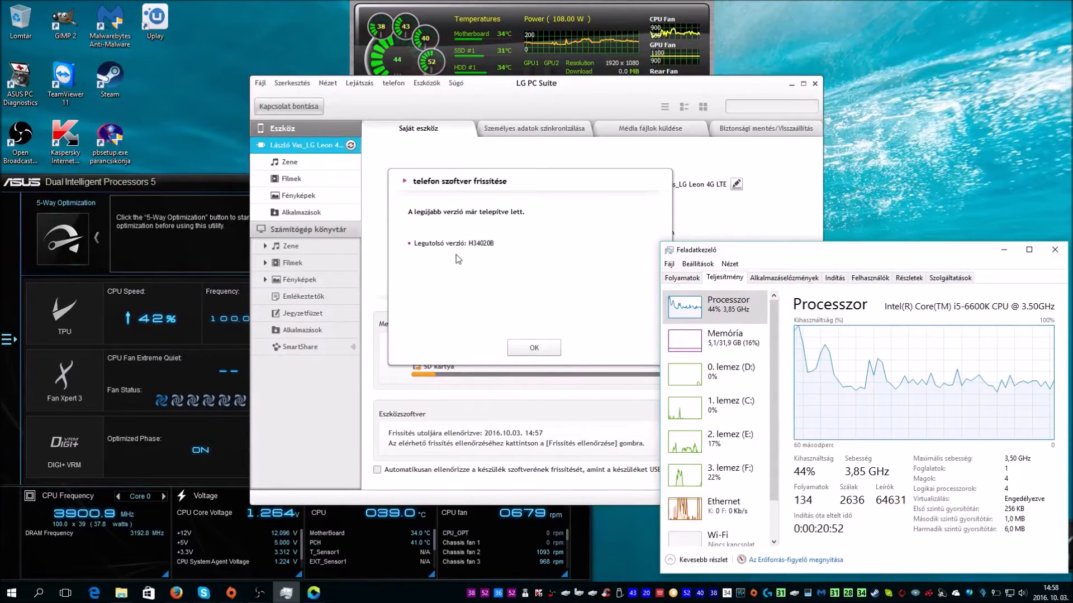
click(528, 346)
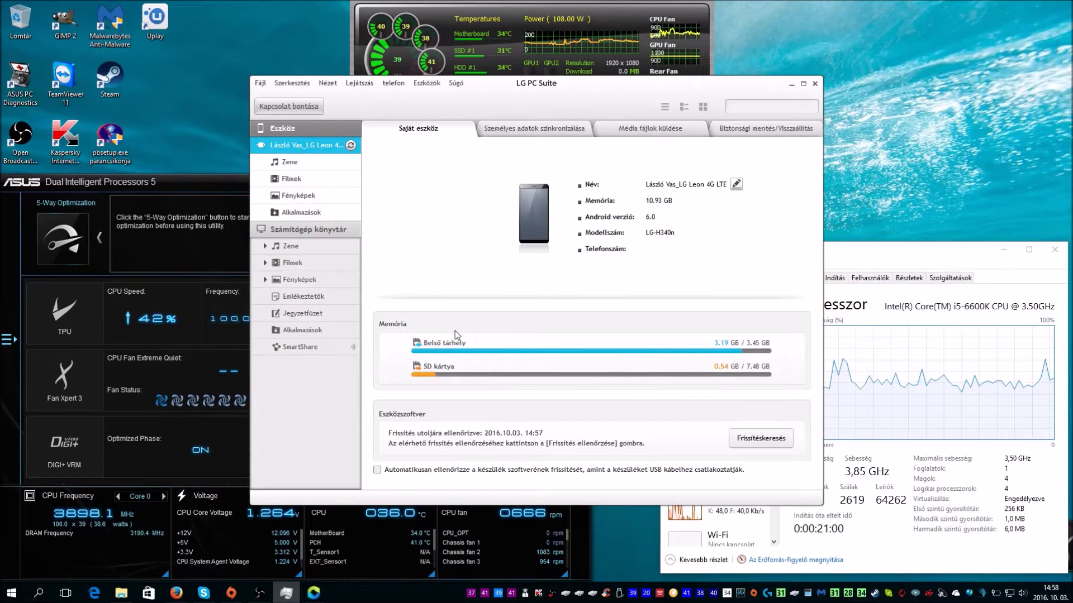
click(377, 470)
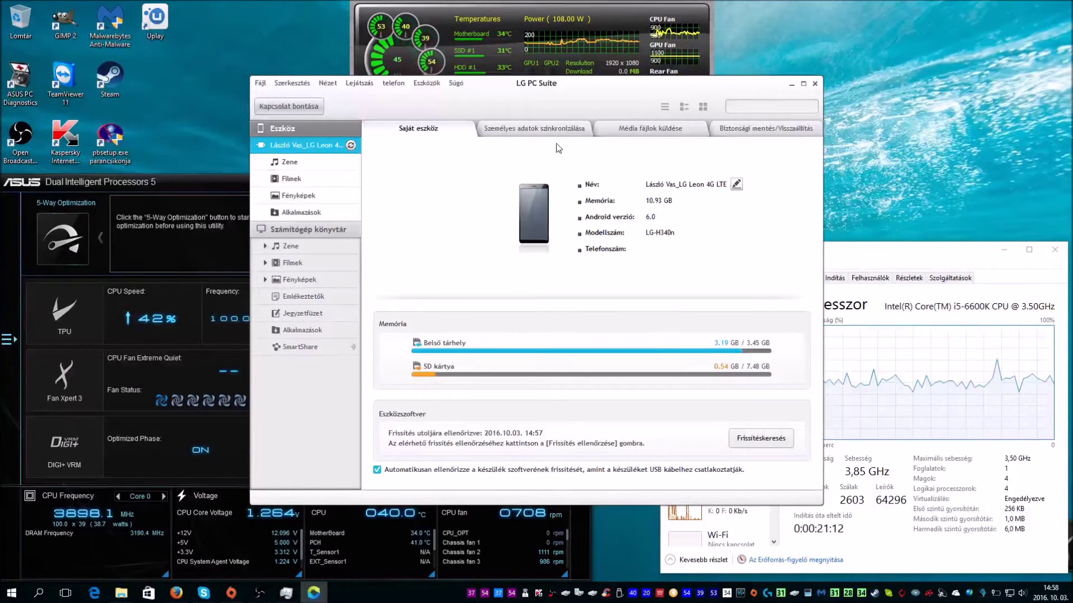
Review the connected phone's options for personal data synchronization, media file sending, and backup and restore.
click(524, 133)
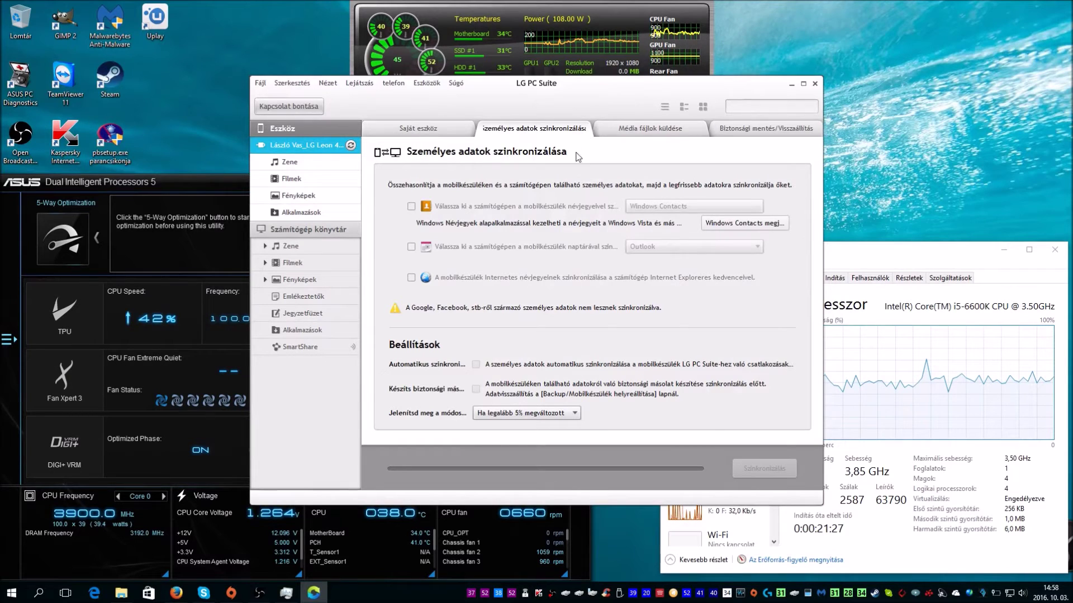
click(638, 138)
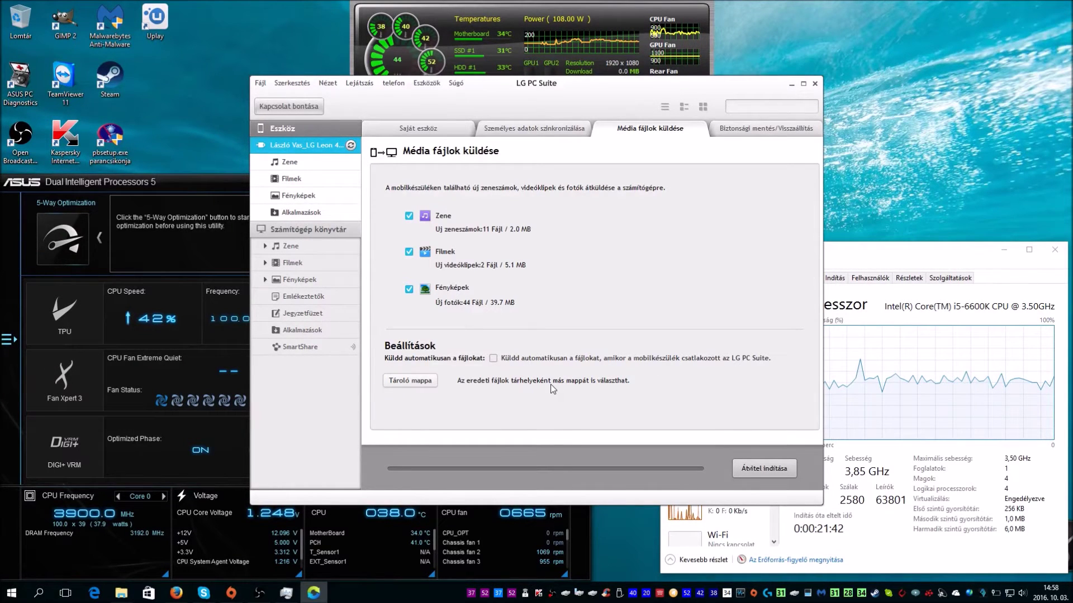
click(720, 129)
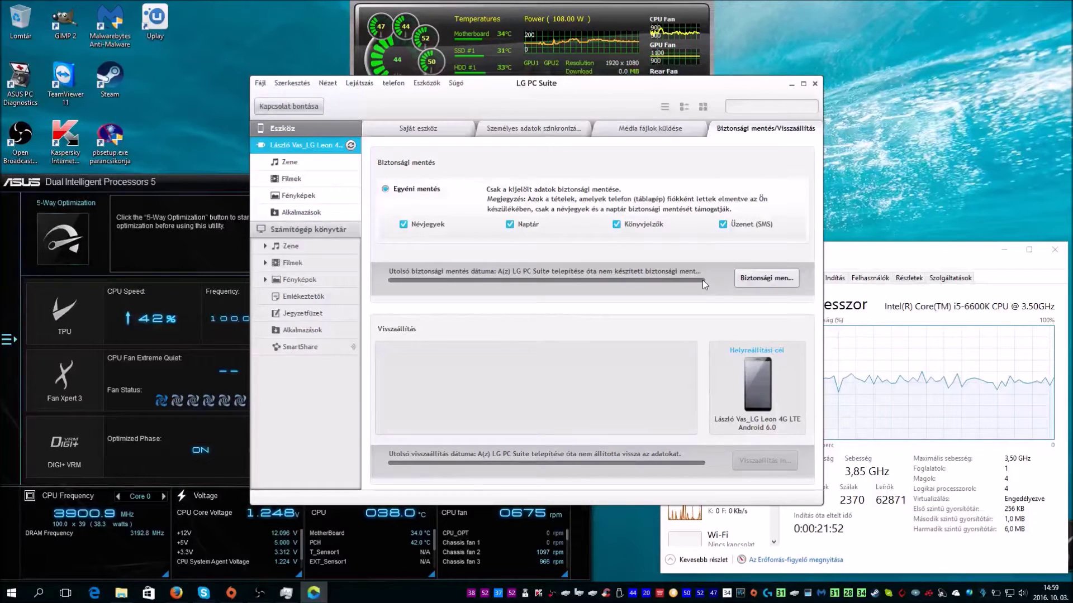
Start a custom backup of the phone's contacts, calendar, bookmarks and SMS messages, and cancel it.
click(745, 276)
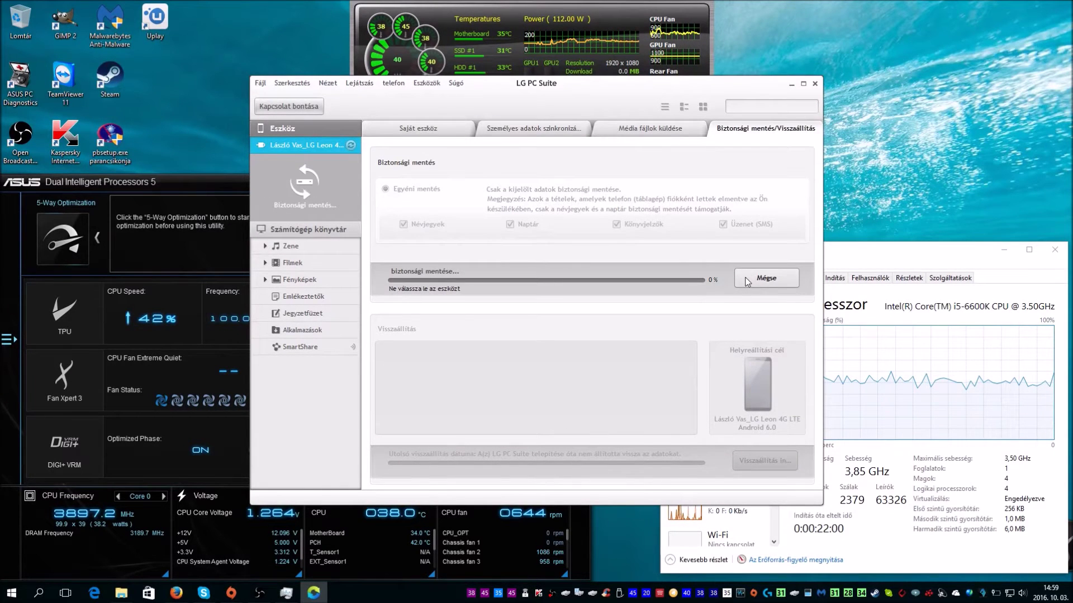
click(747, 281)
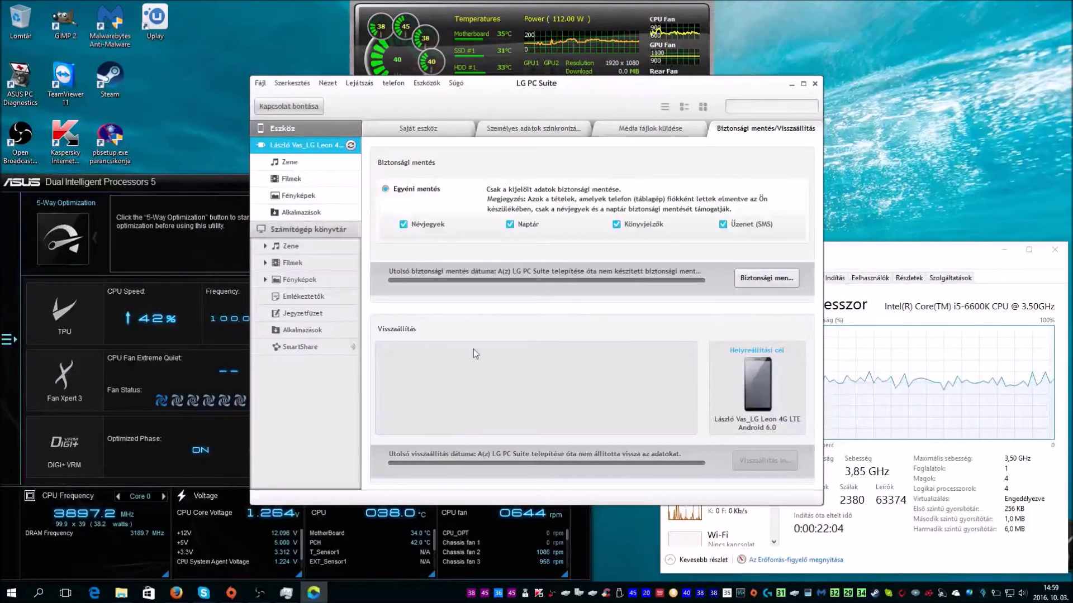
Open the program settings and review the general options and the advanced library and backup folder locations.
click(426, 83)
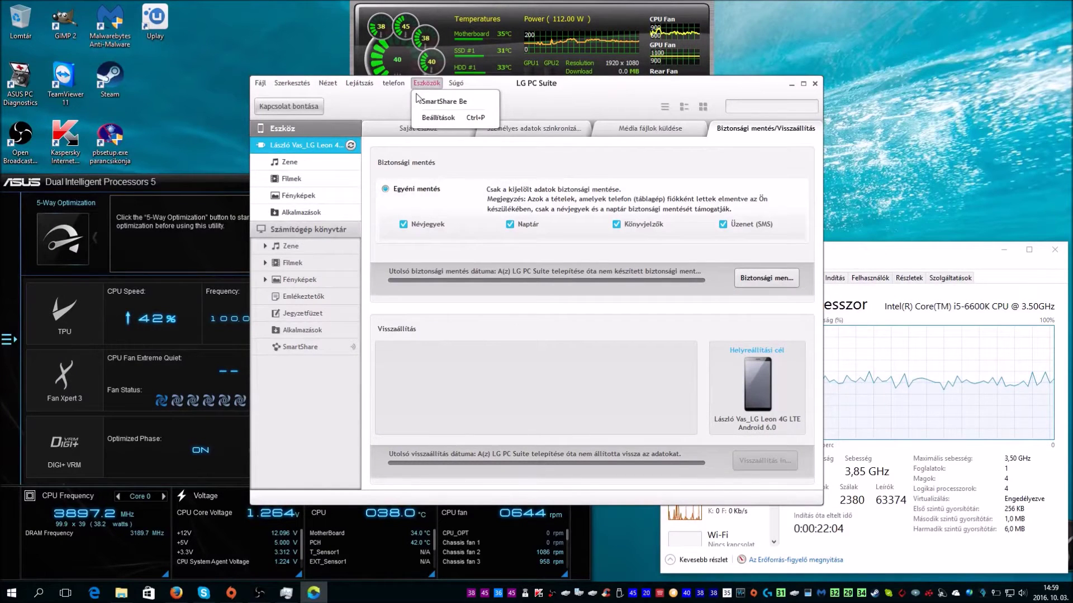
click(437, 117)
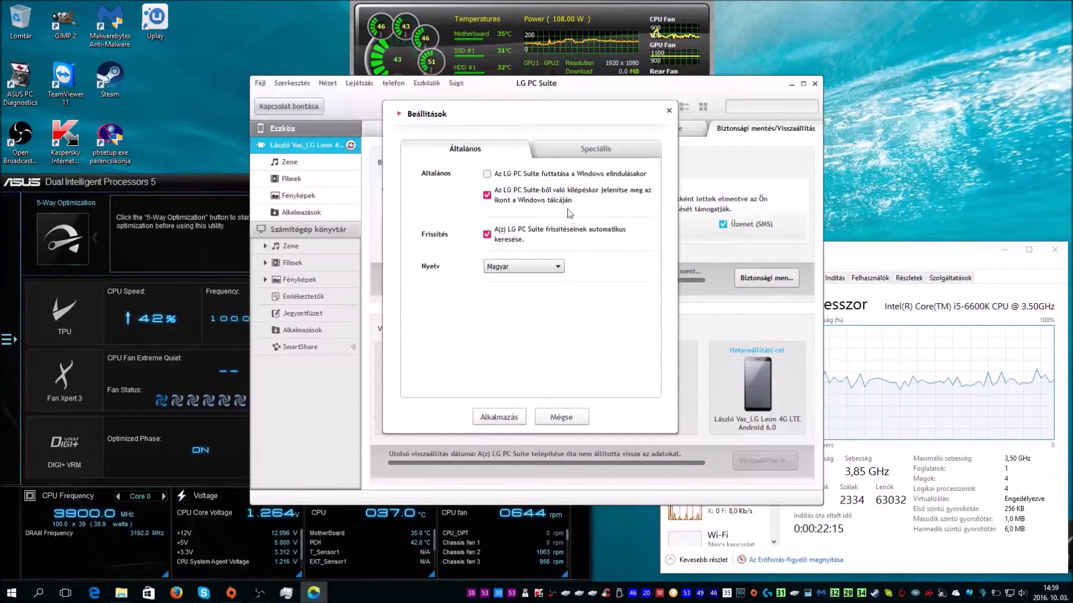
click(583, 156)
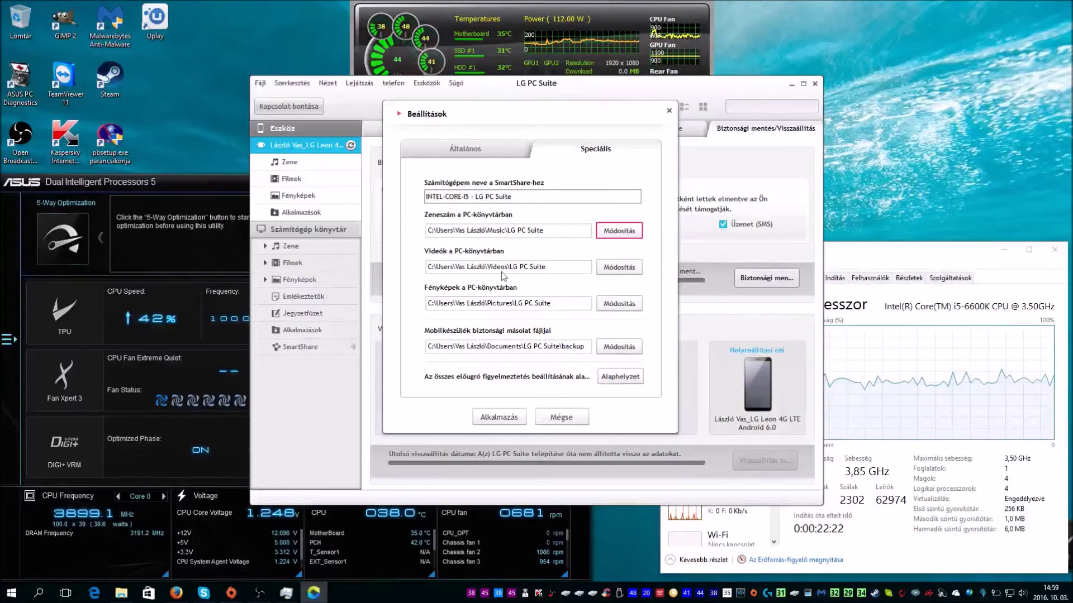
Try choosing the WD3 (E:) drive as the location for mobile device backup files, and cancel the folder selection.
click(604, 349)
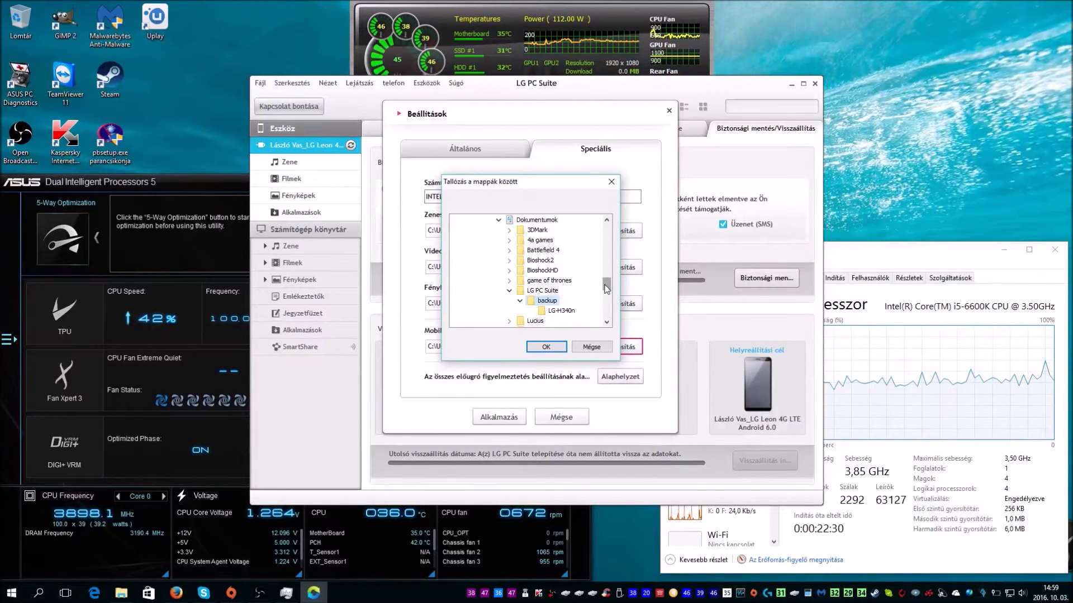
drag(606, 289, 608, 319)
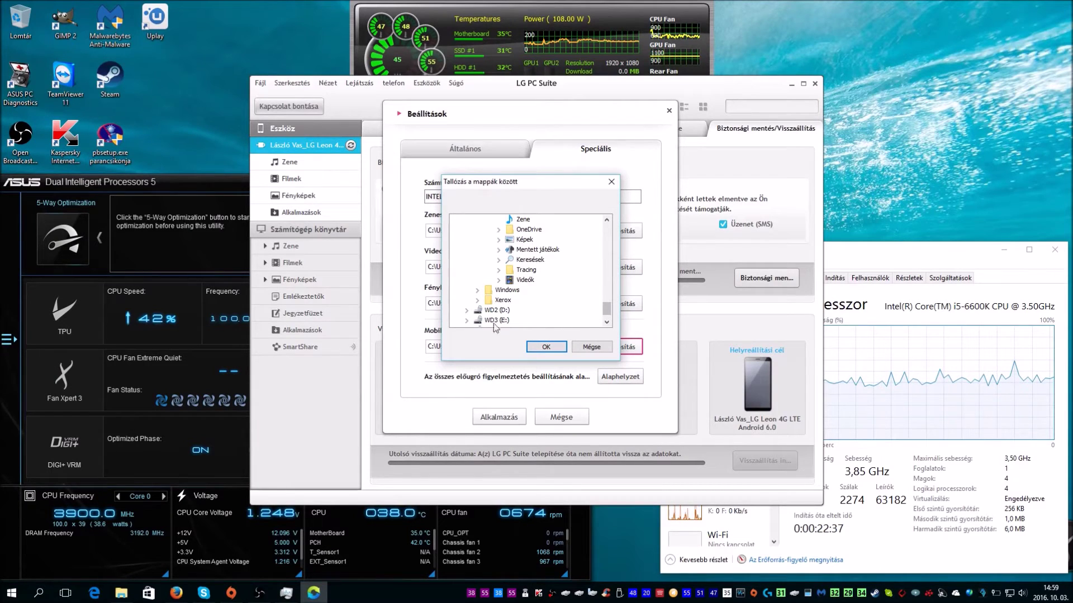
scroll(470, 326, down, 1)
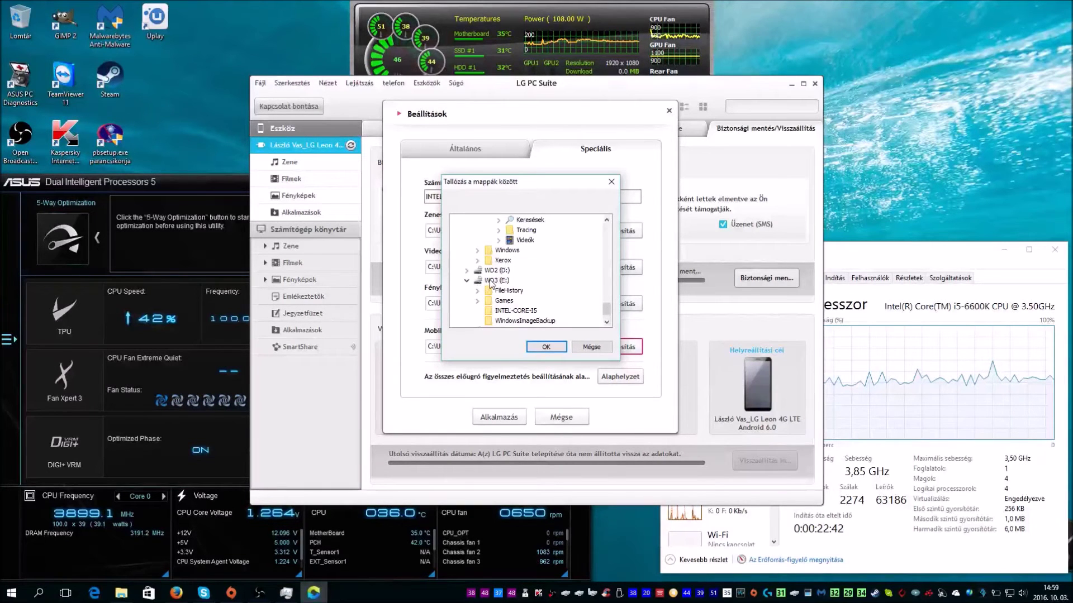
scroll(491, 283, down, 1)
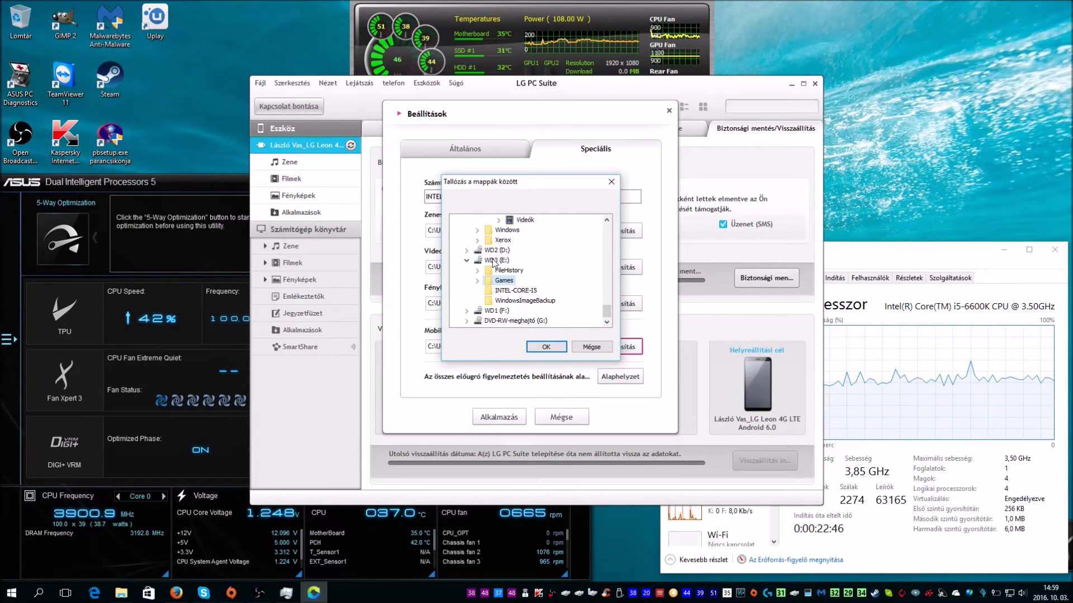
click(493, 260)
drag(531, 178, 720, 187)
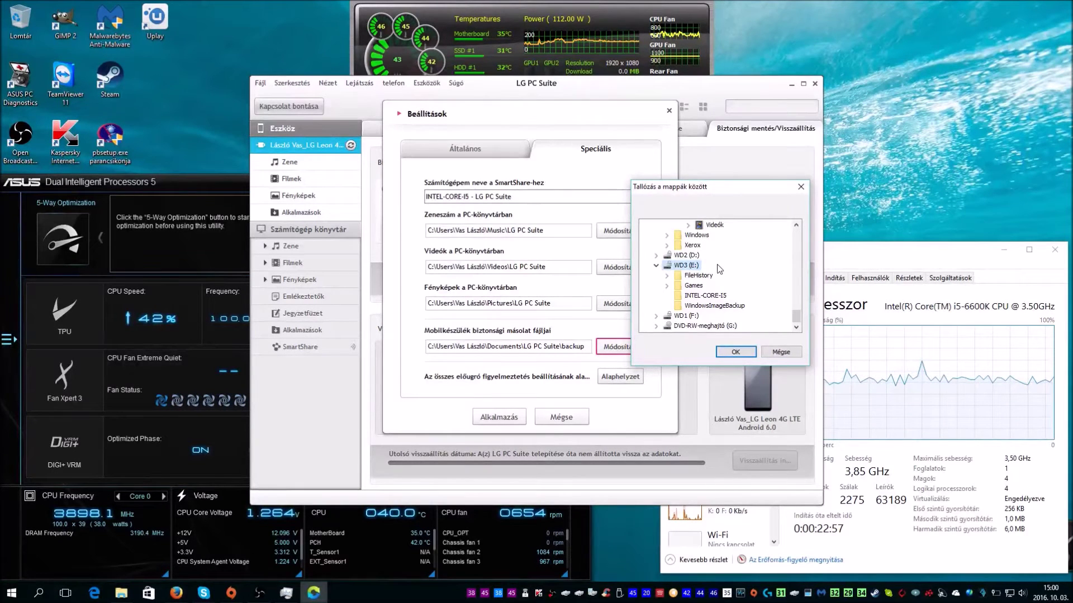
click(778, 352)
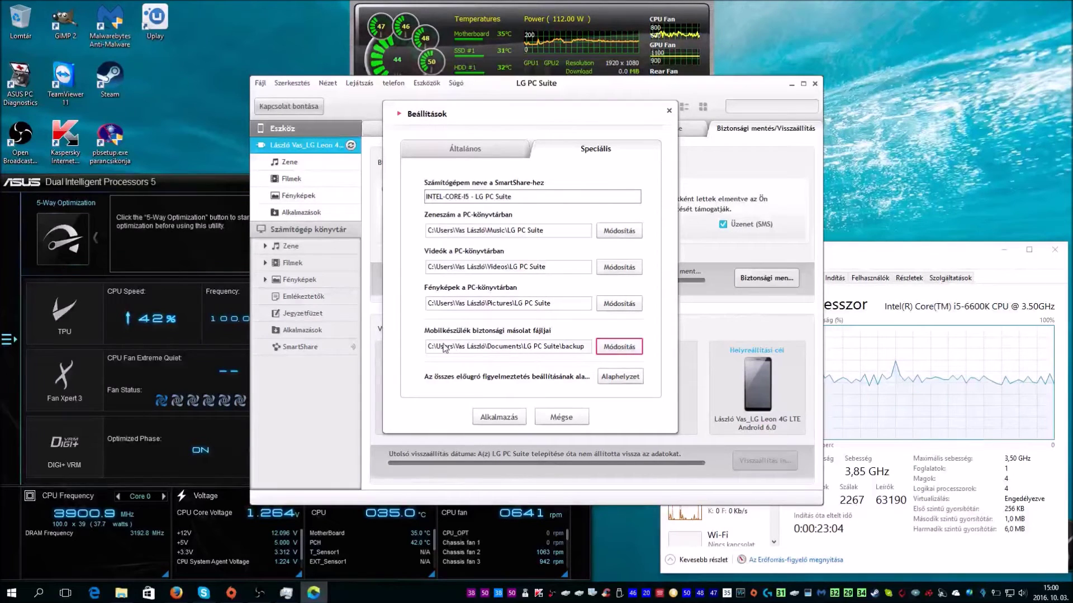
Browse again from the current backup folder to the WD3 (E:) drive for the mobile backup files, and discard the choice.
click(604, 348)
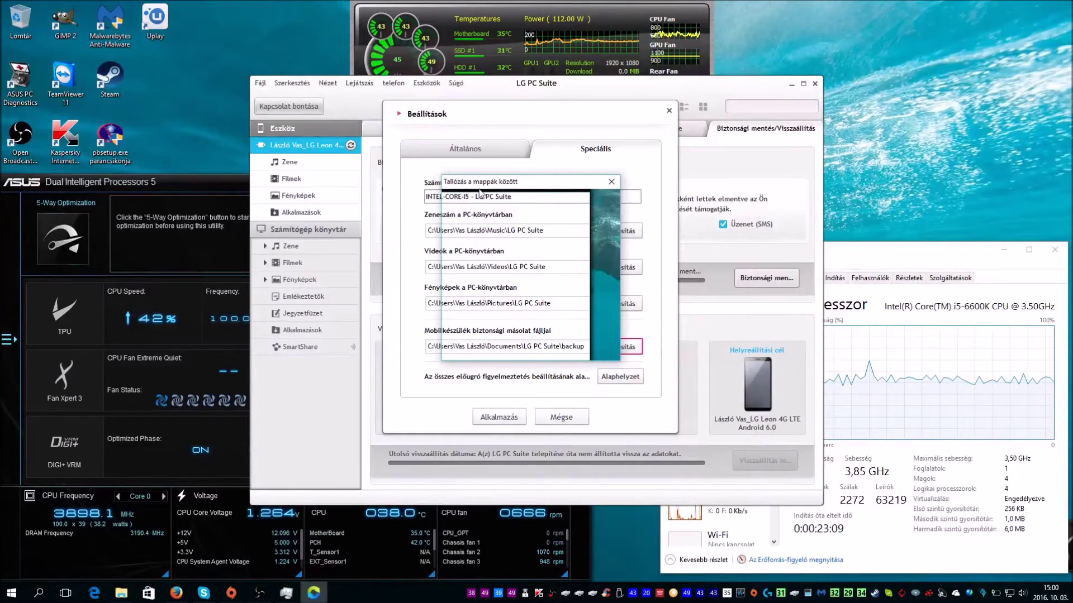
drag(480, 189, 290, 153)
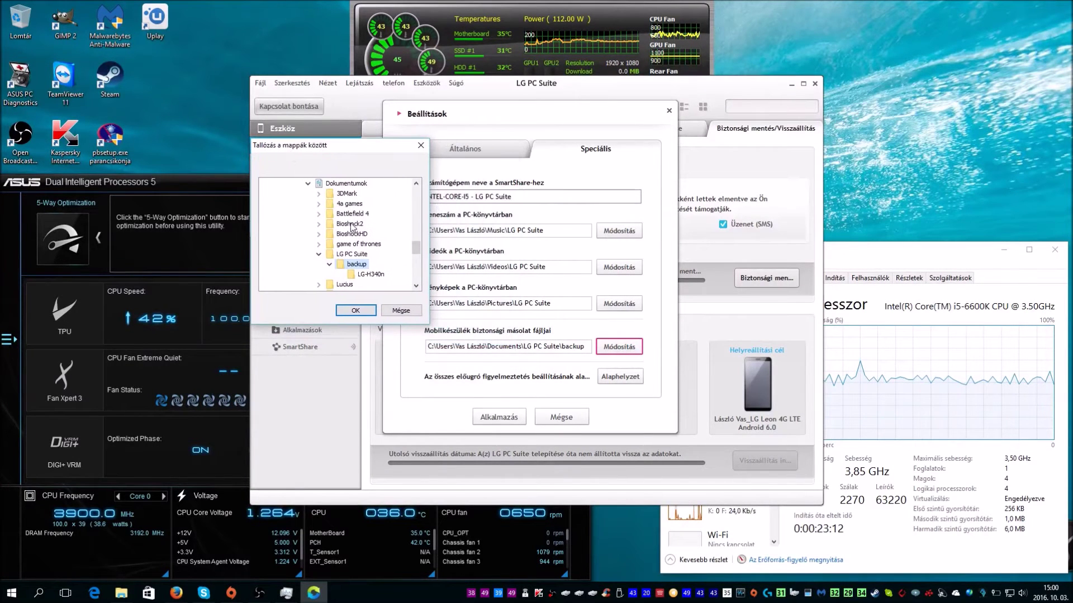
scroll(416, 253, down, 1)
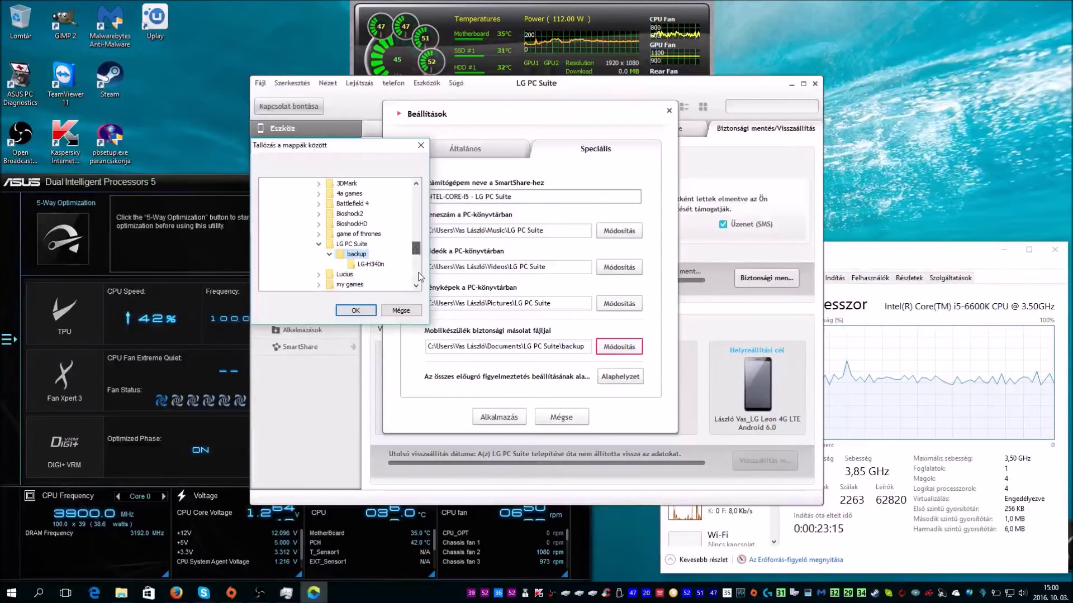
click(419, 275)
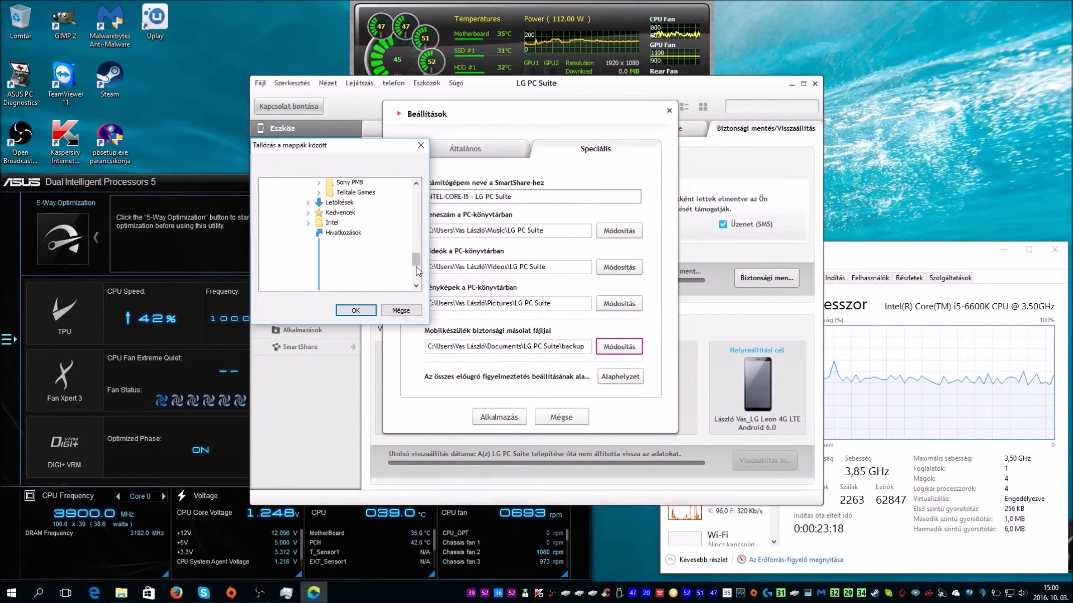
click(416, 271)
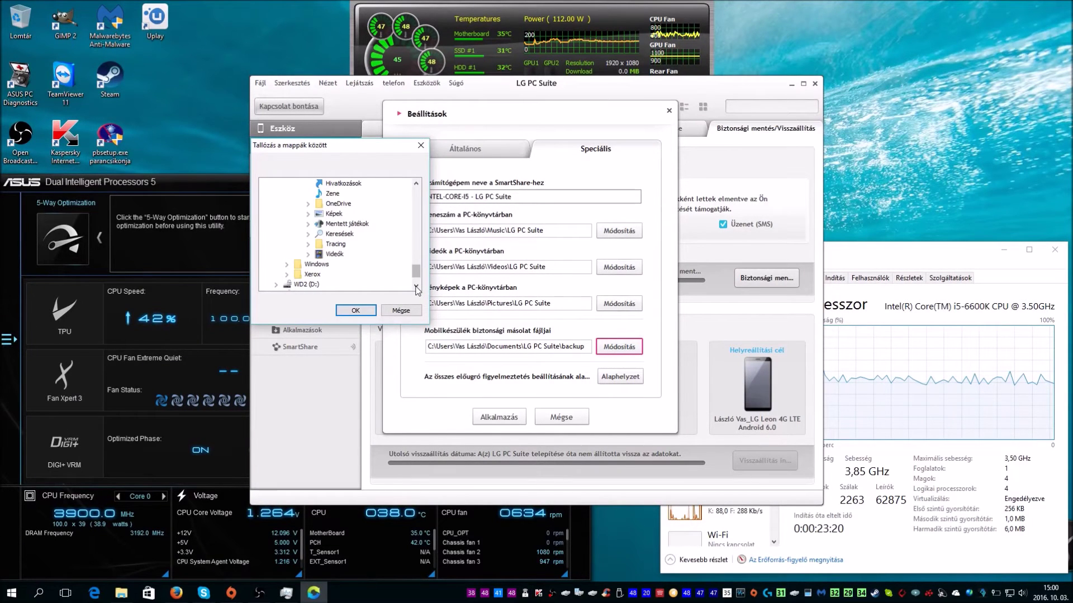
click(417, 287)
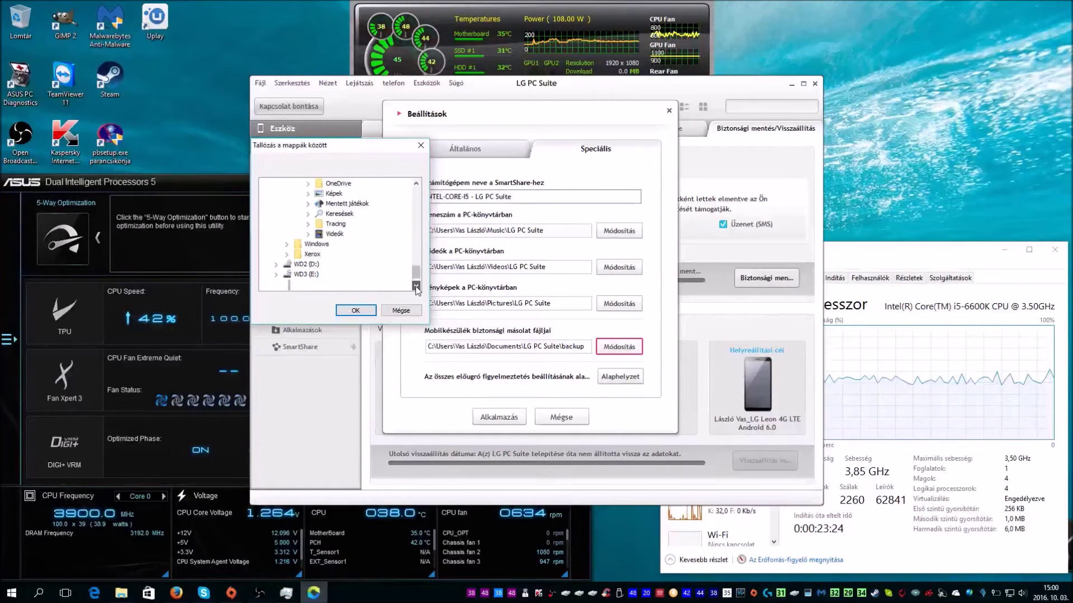
click(416, 288)
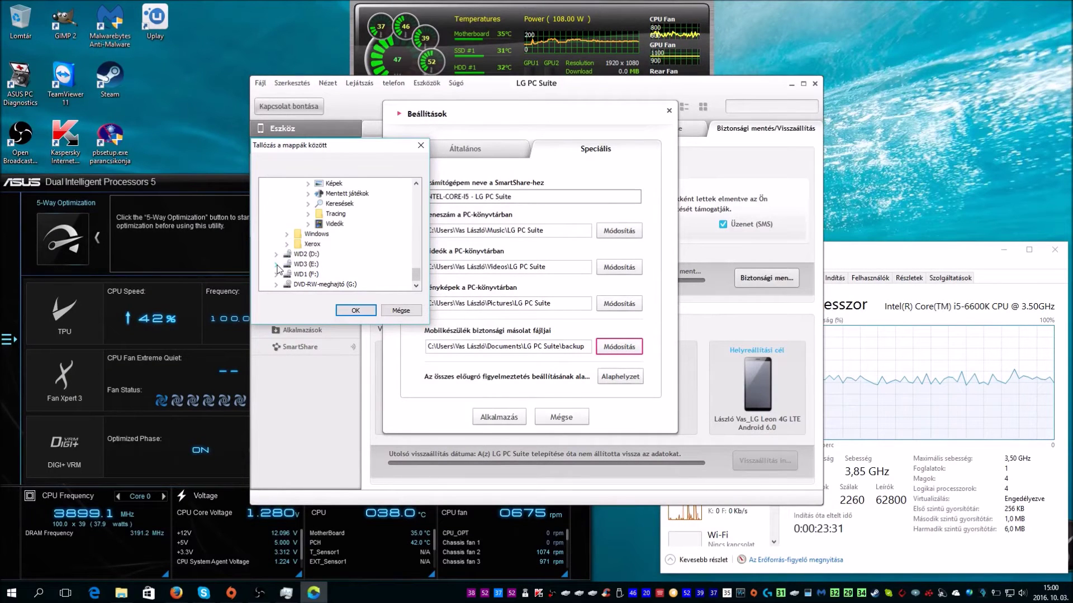
click(277, 265)
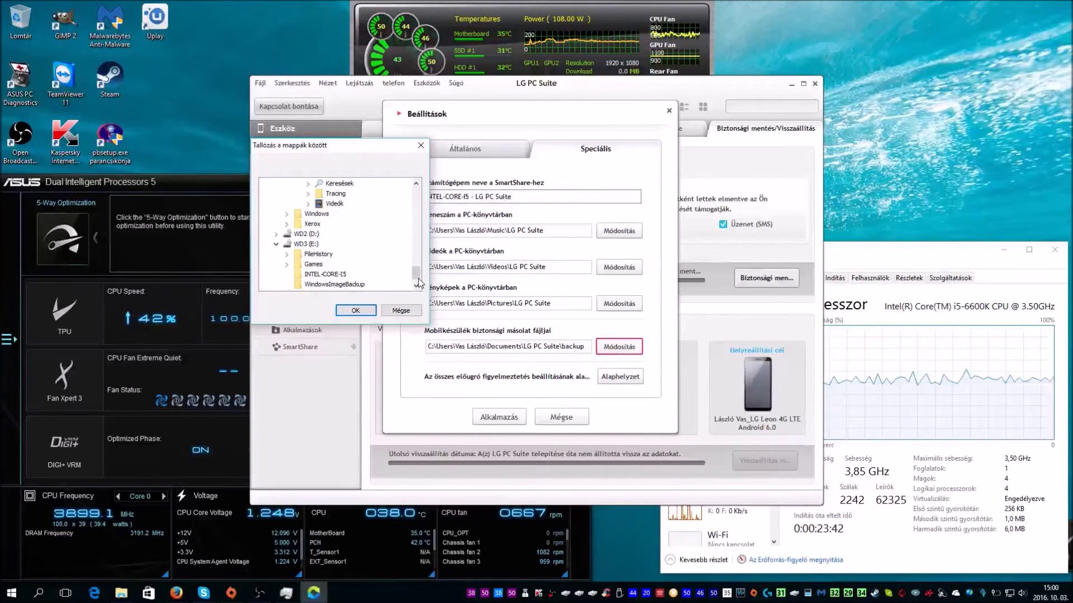
scroll(419, 284, down, 1)
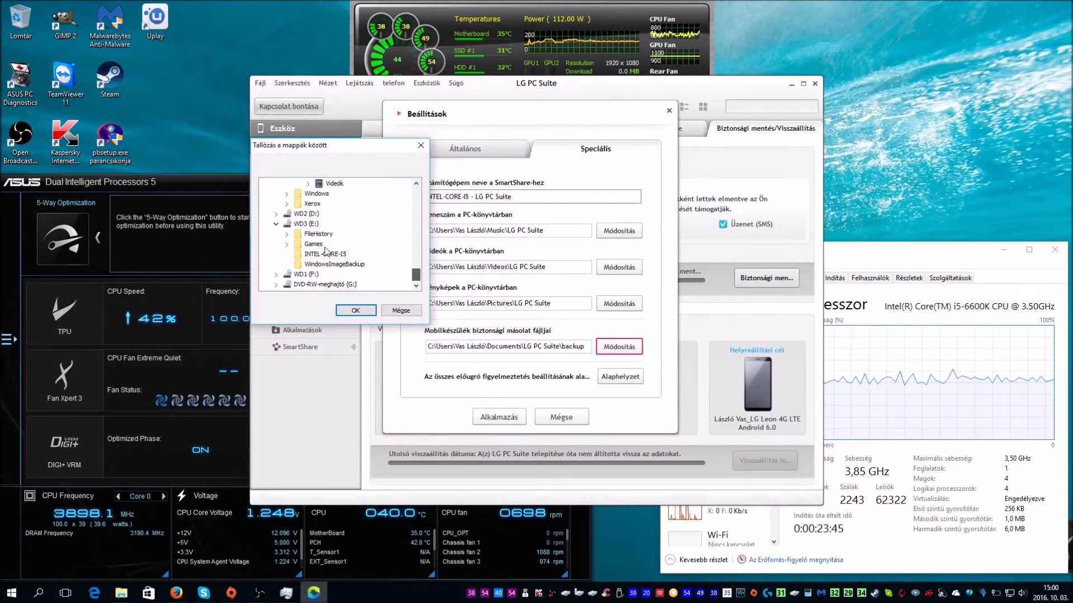
click(305, 225)
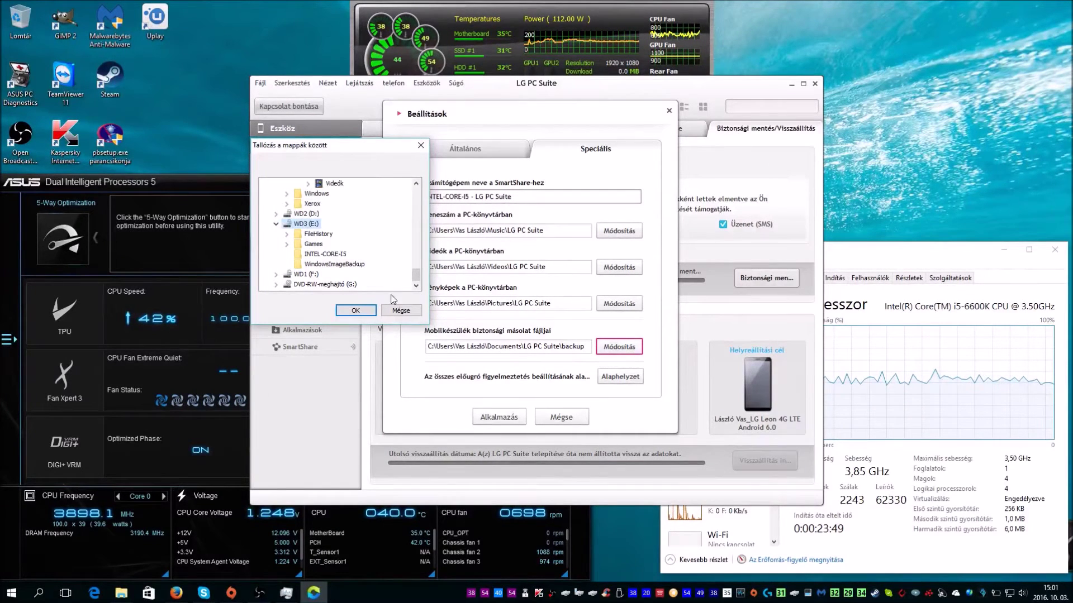
click(406, 312)
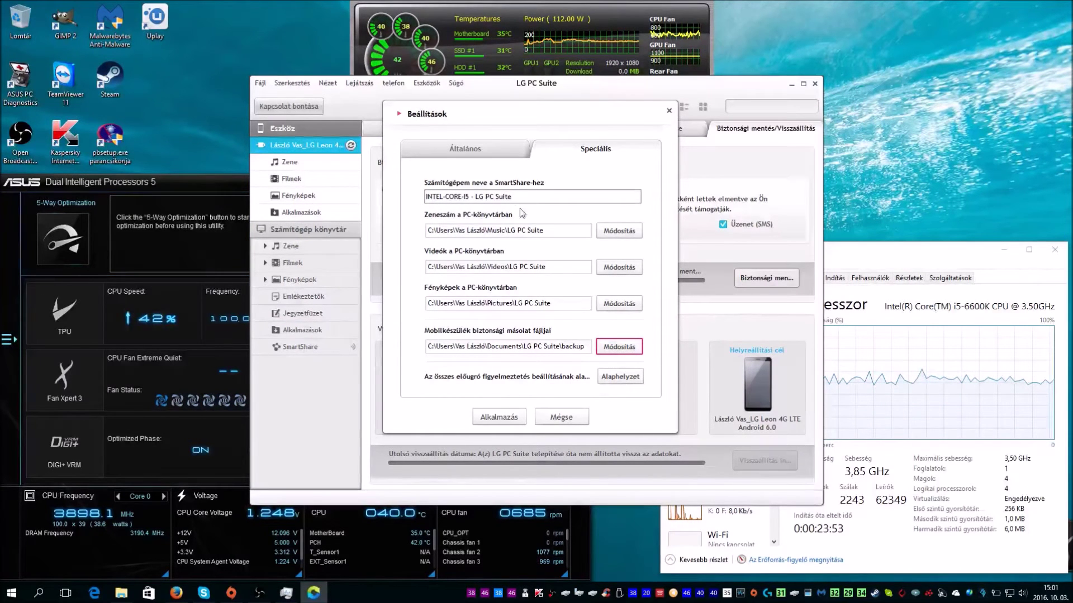
Return to the general settings and apply the settings.
click(447, 162)
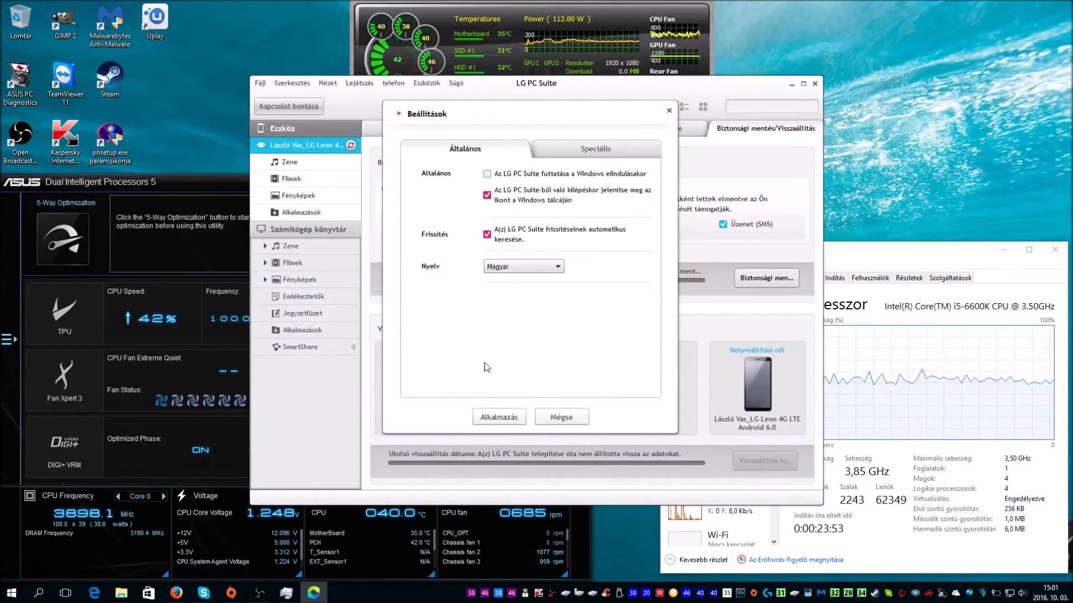
click(481, 420)
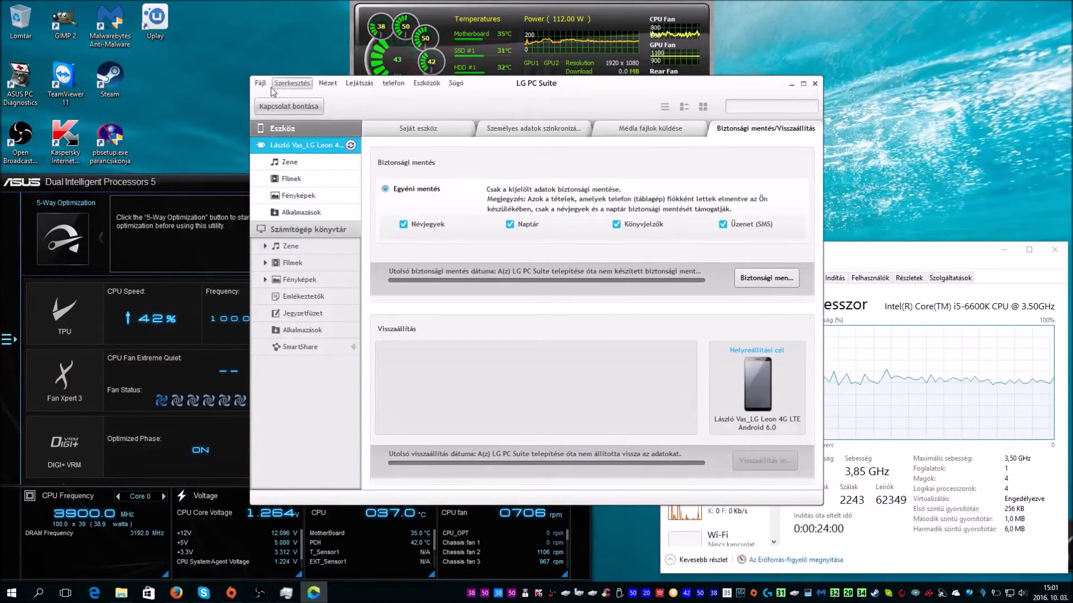
Check again for a phone software update and close the result message.
click(260, 84)
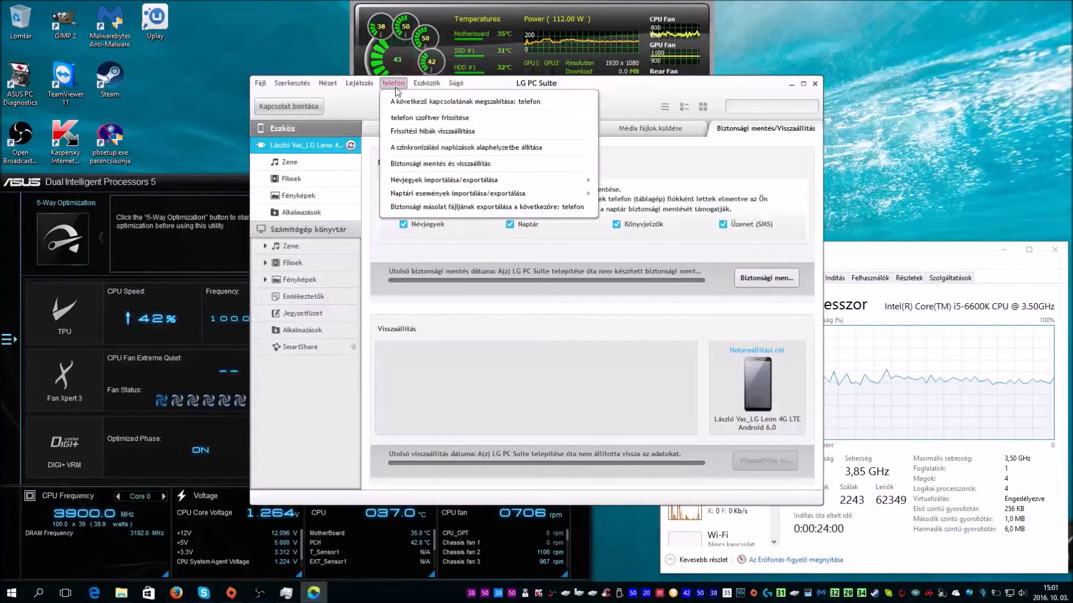
click(412, 119)
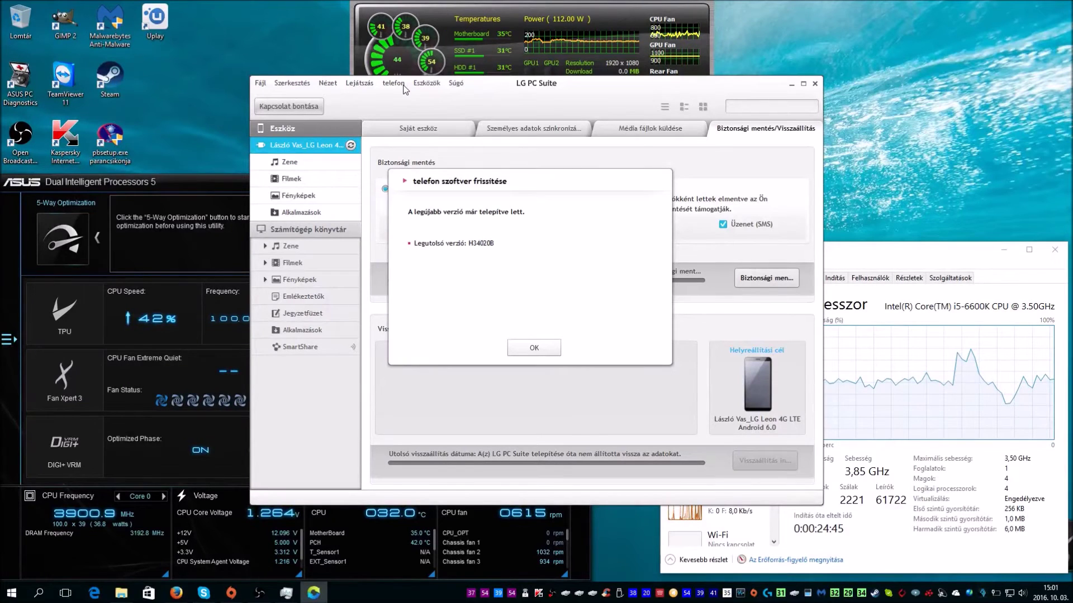
click(510, 353)
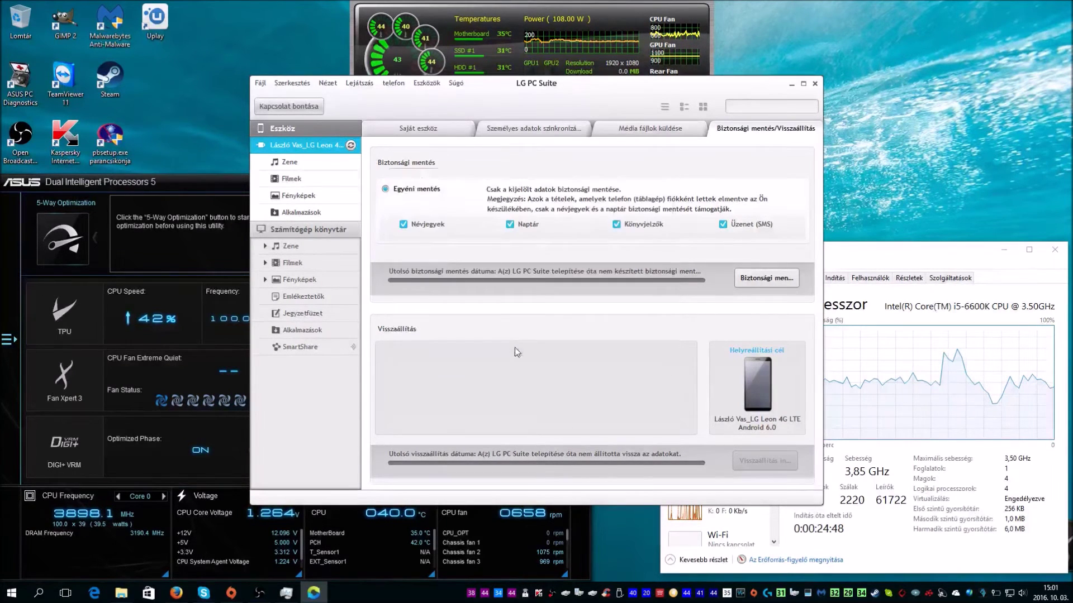
Review the commands for importing and exporting contacts, calendar events and backup files, and reopen and cancel the program settings.
click(307, 81)
mouse_move(326, 81)
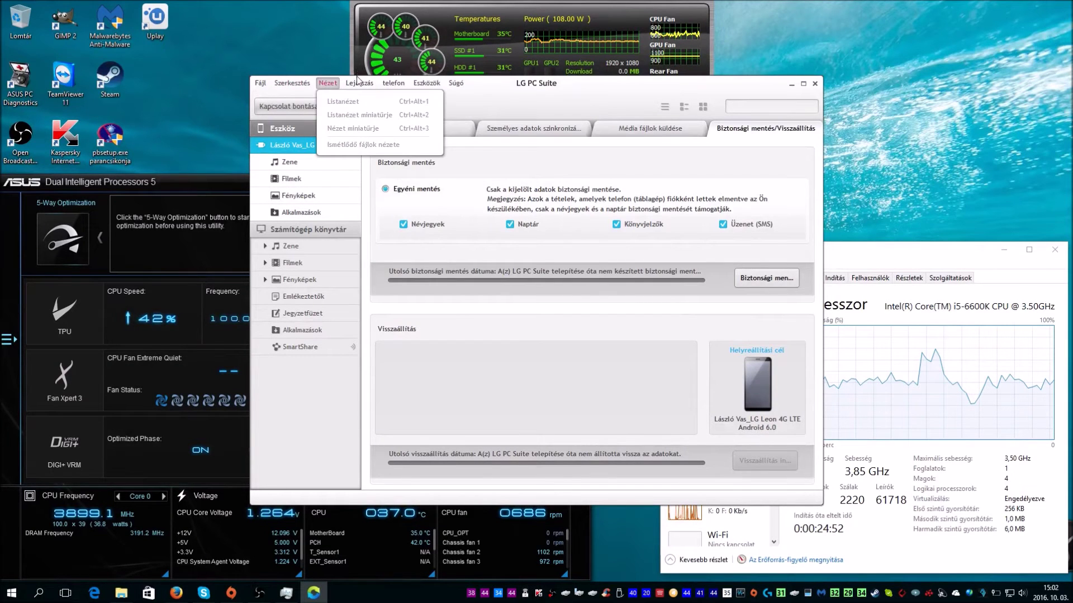
mouse_move(393, 83)
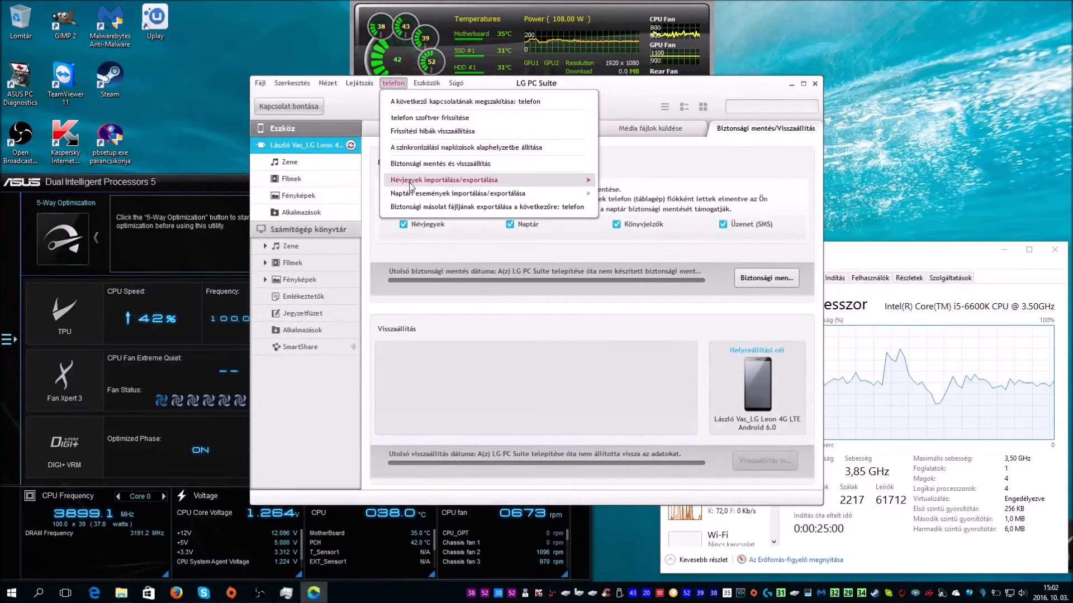
mouse_move(411, 185)
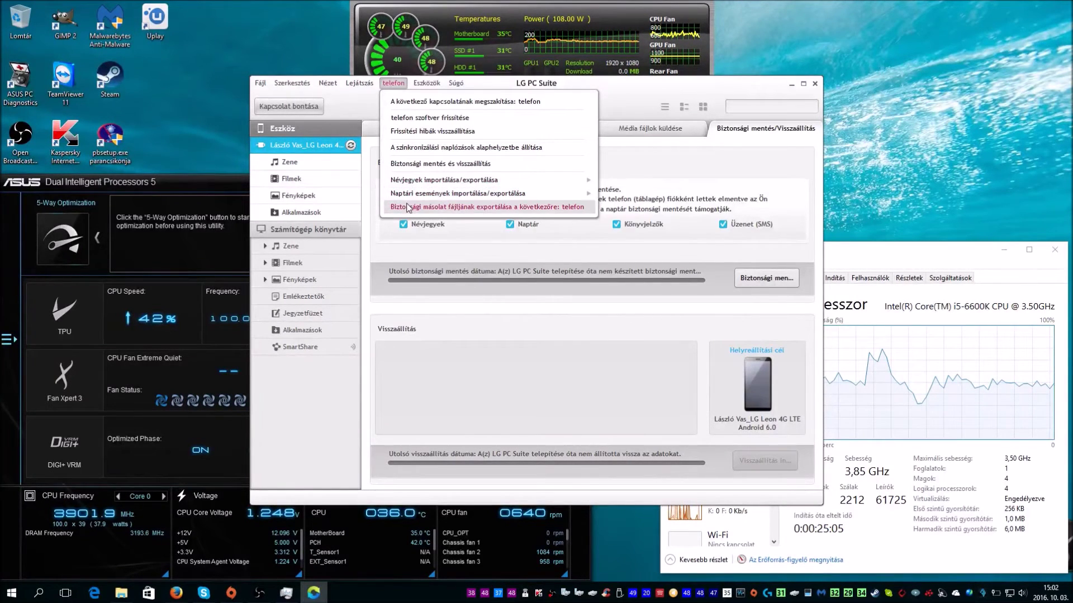
mouse_move(425, 88)
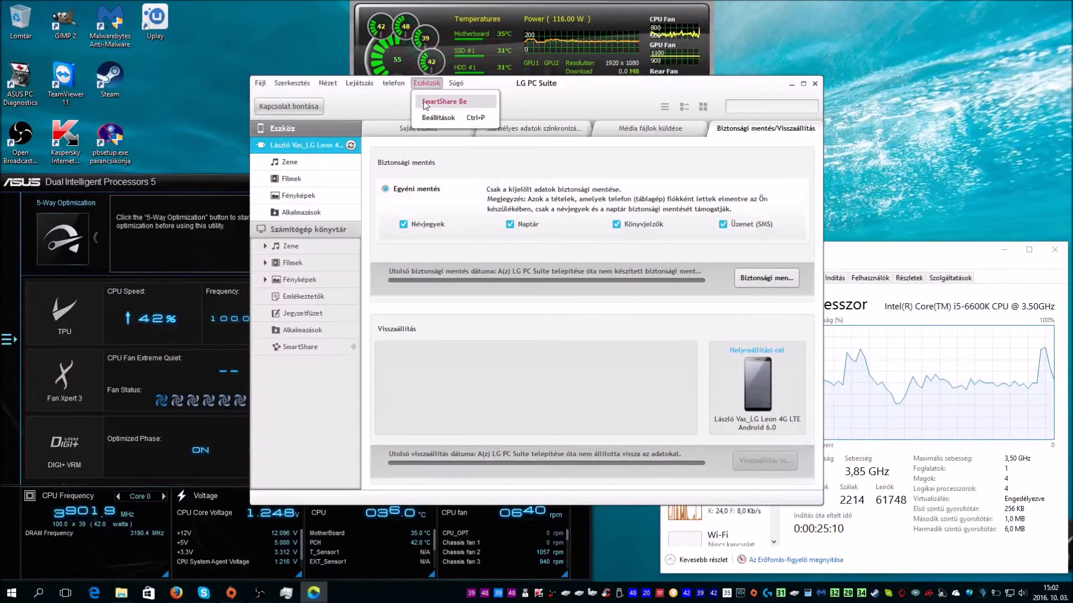
click(429, 118)
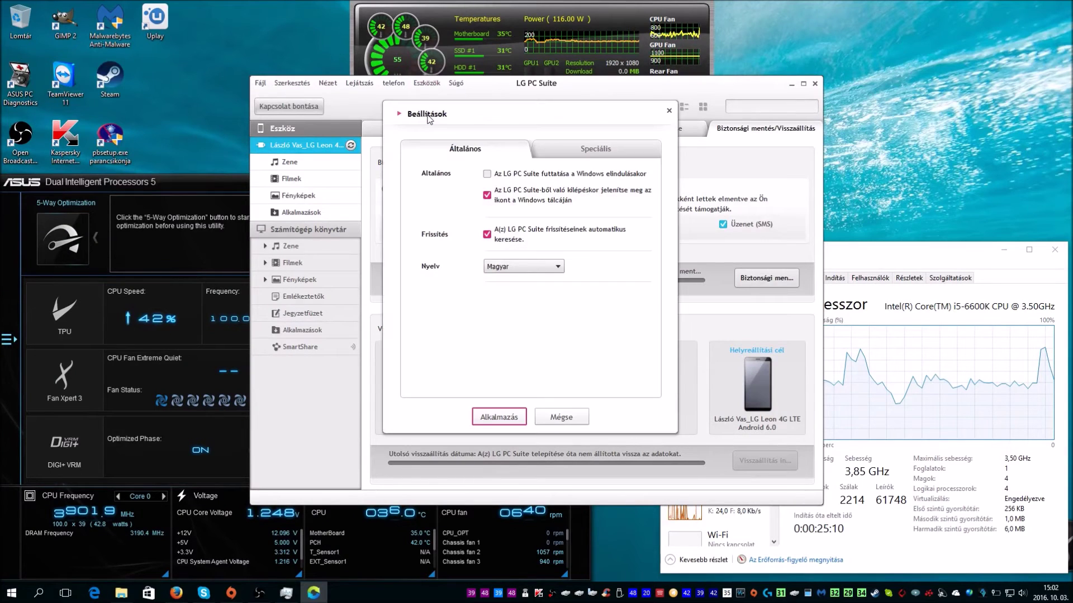
click(557, 417)
Select all photos stored on the phone and delete them from the device, confirming the deletion.
click(297, 198)
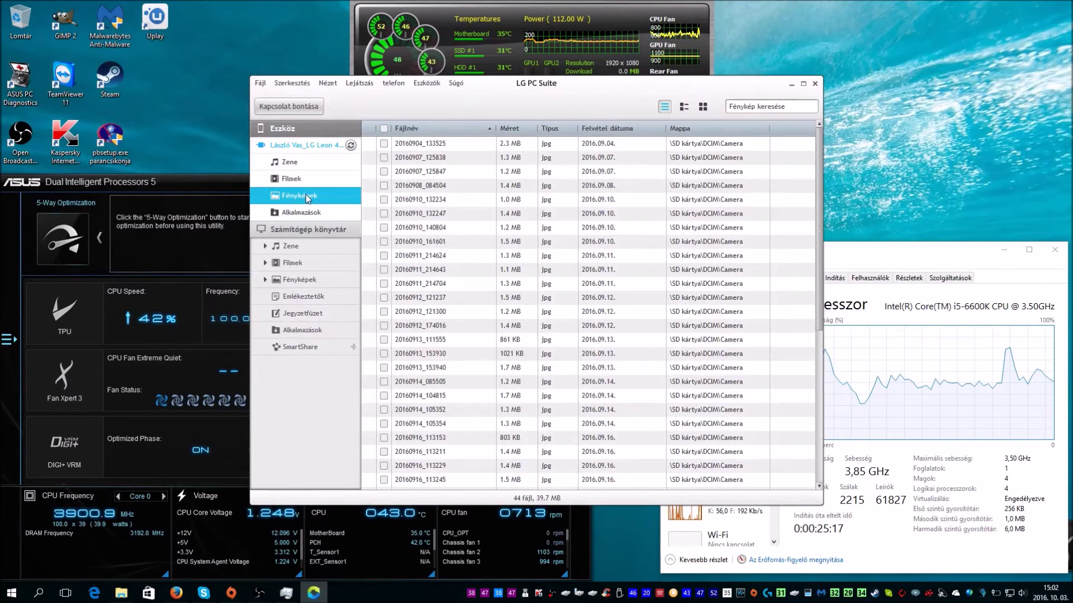
click(384, 128)
drag(395, 216, 430, 182)
scroll(351, 268, down, 6)
scroll(339, 281, up, 6)
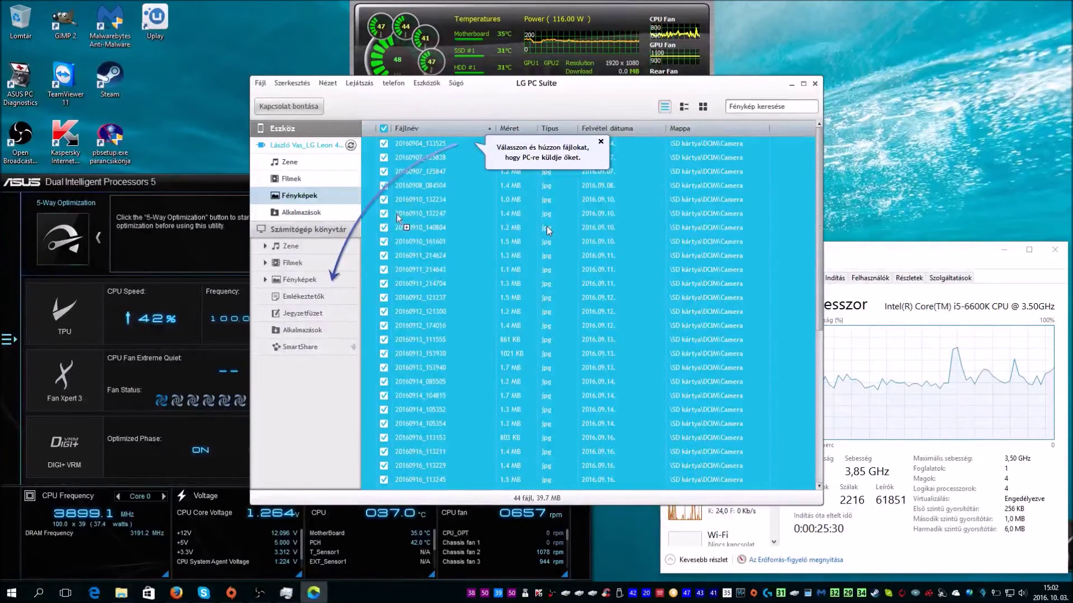
drag(354, 259, 349, 276)
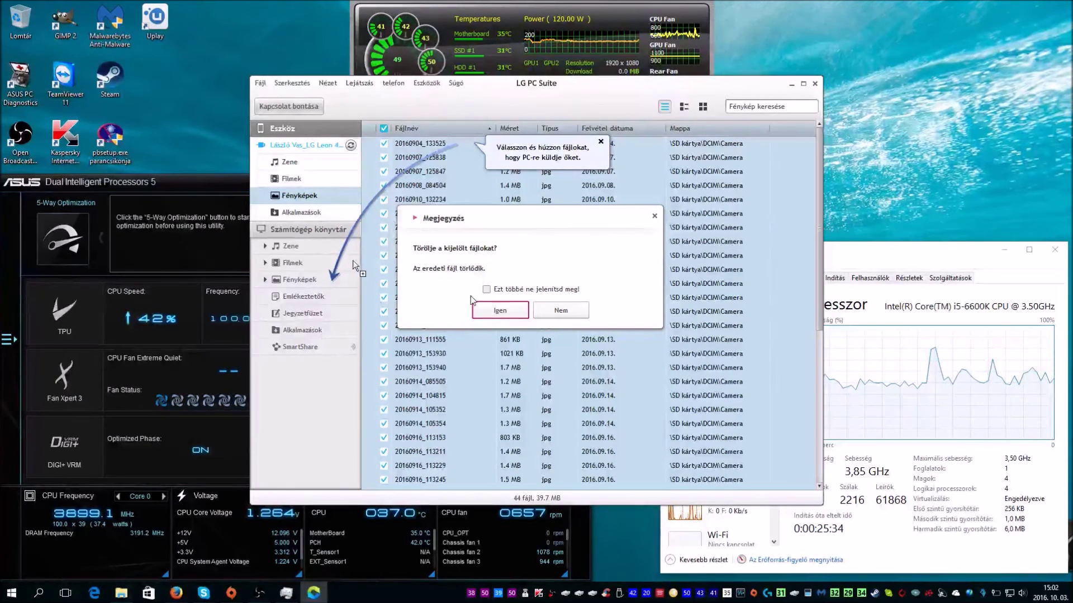
click(488, 310)
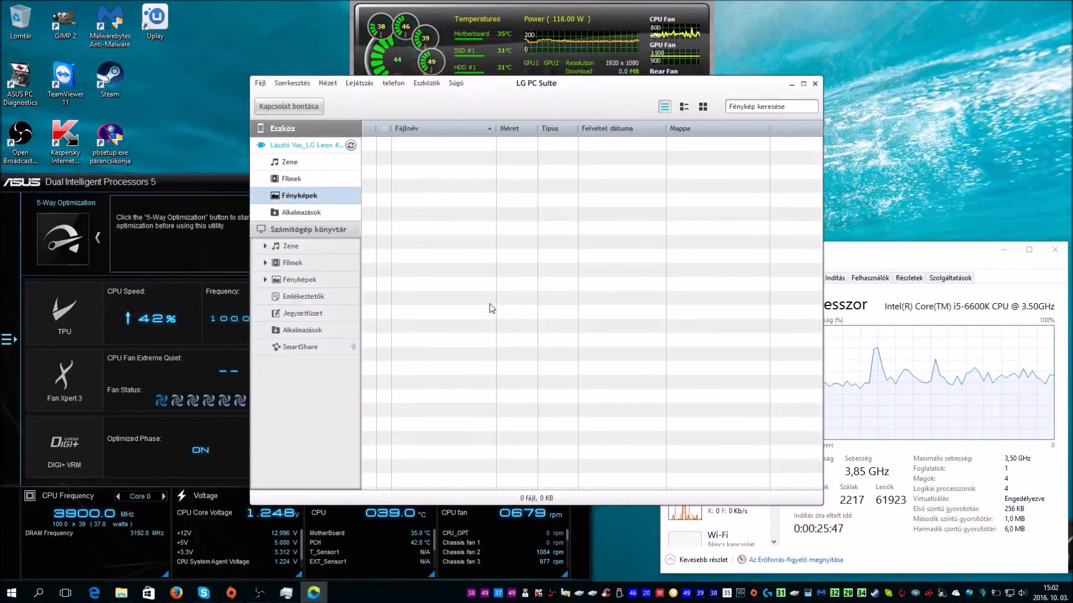
Look through the phone's music and videos, and show its installed applications in a maximized window.
click(287, 169)
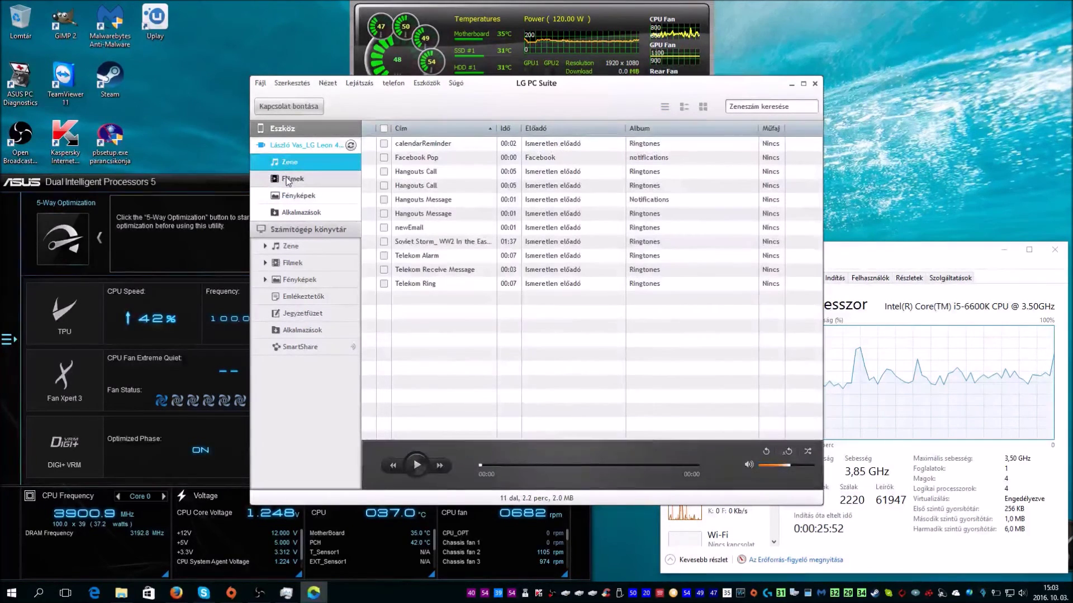
click(286, 177)
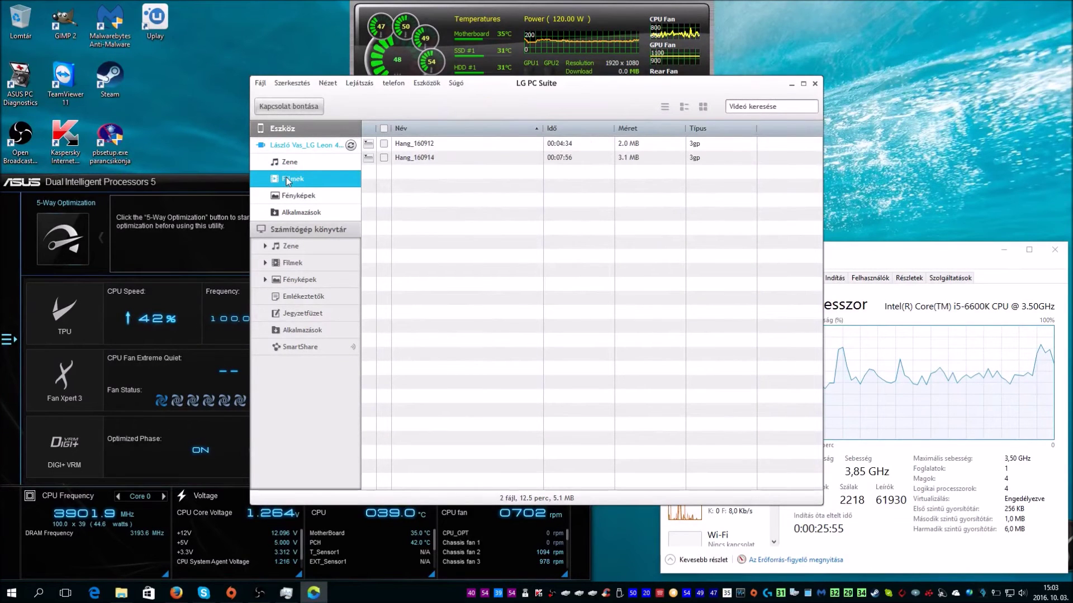
click(290, 201)
click(289, 211)
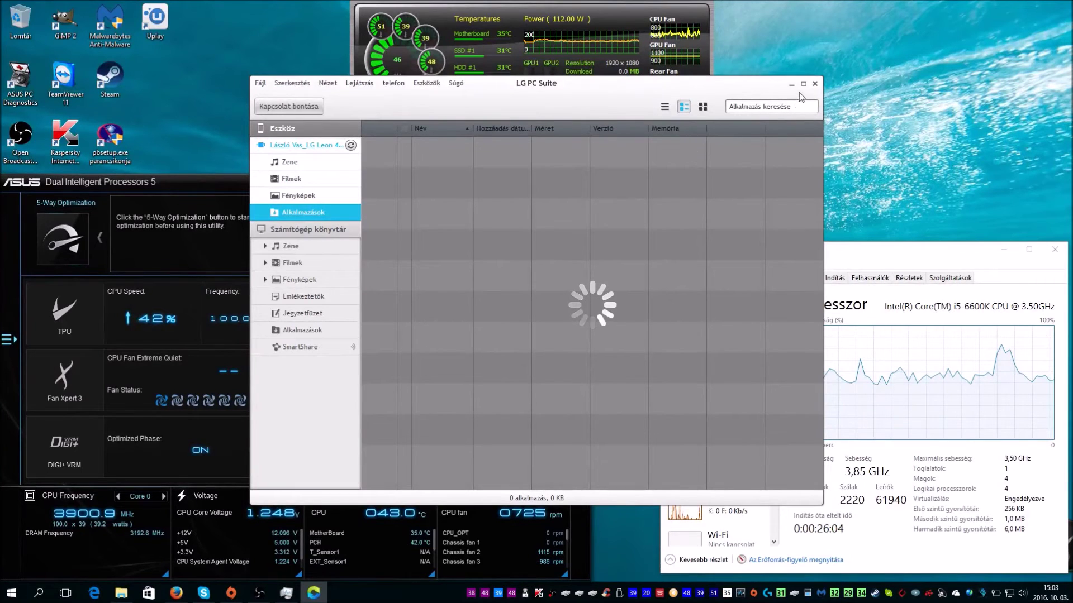
click(788, 106)
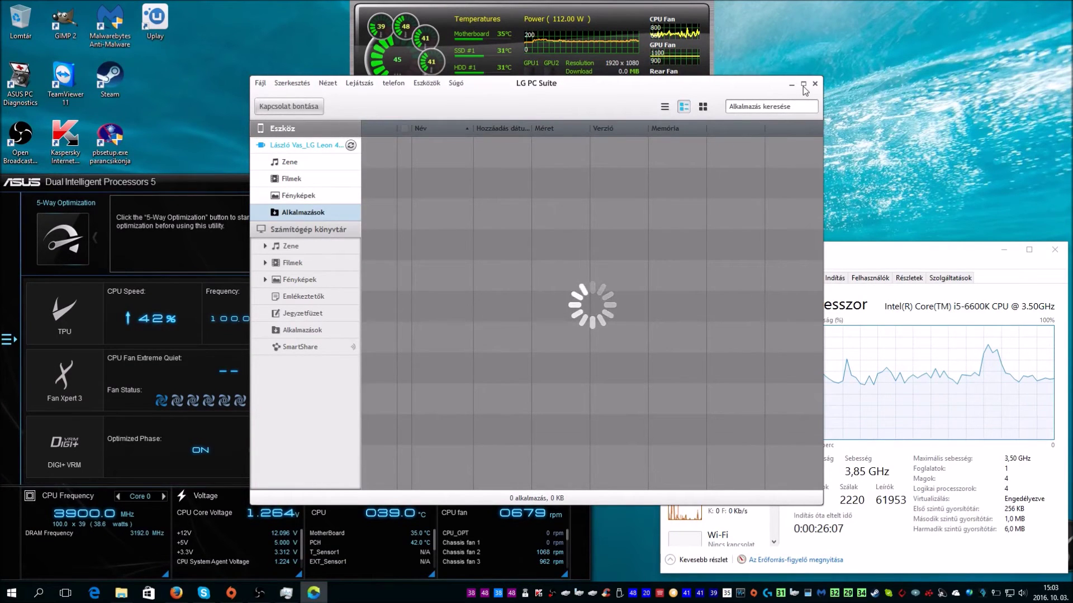
click(804, 85)
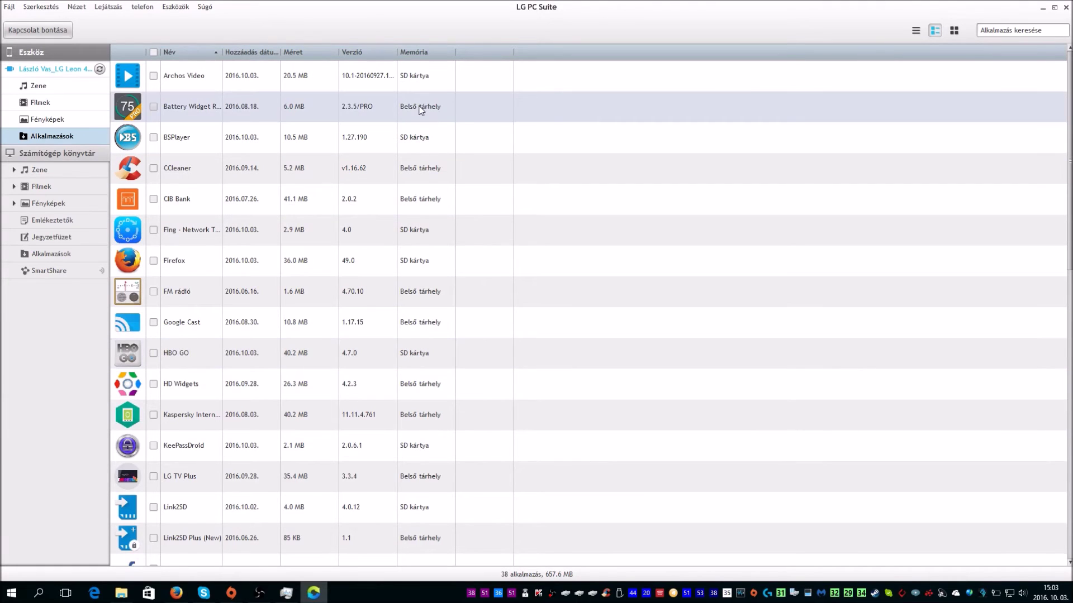
Check the commands available for the Battery Widget app and review the phone's entire application list.
right_click(421, 110)
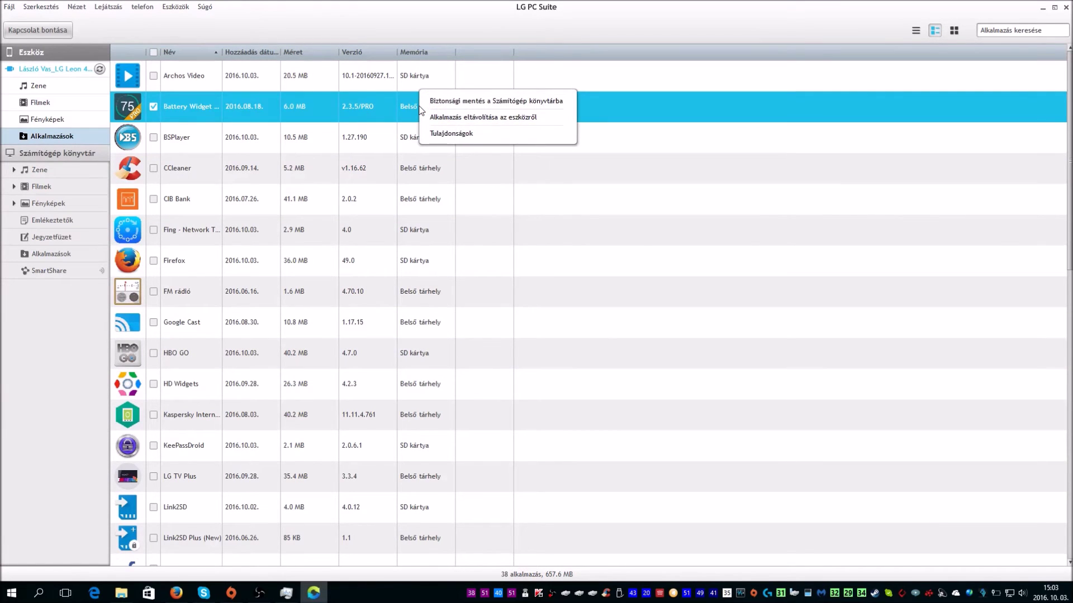
click(438, 43)
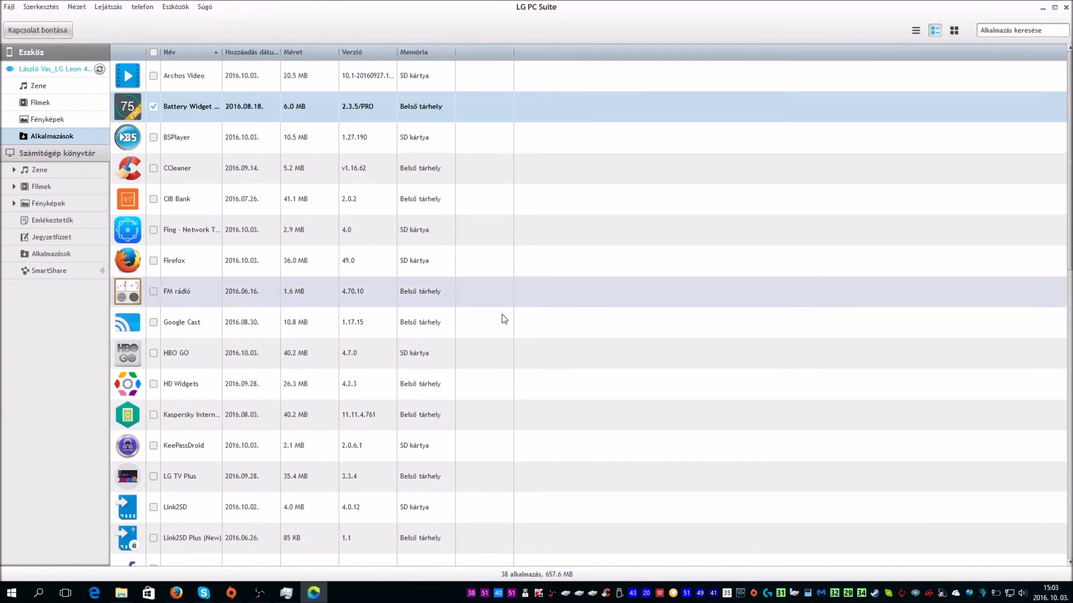
scroll(506, 360, down, 3)
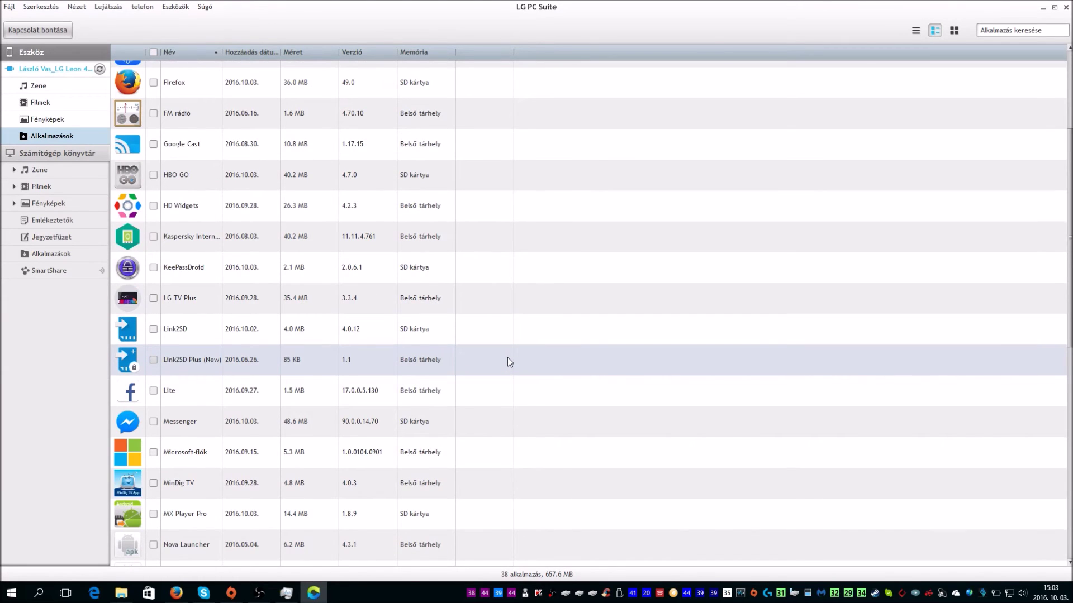
scroll(508, 358, down, 1)
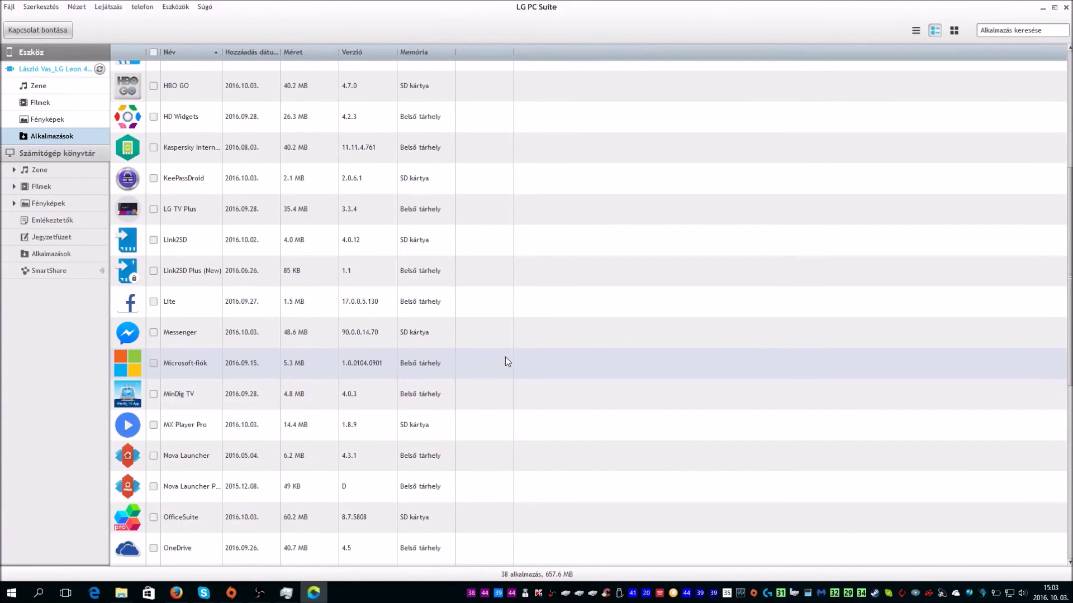
scroll(508, 362, down, 1)
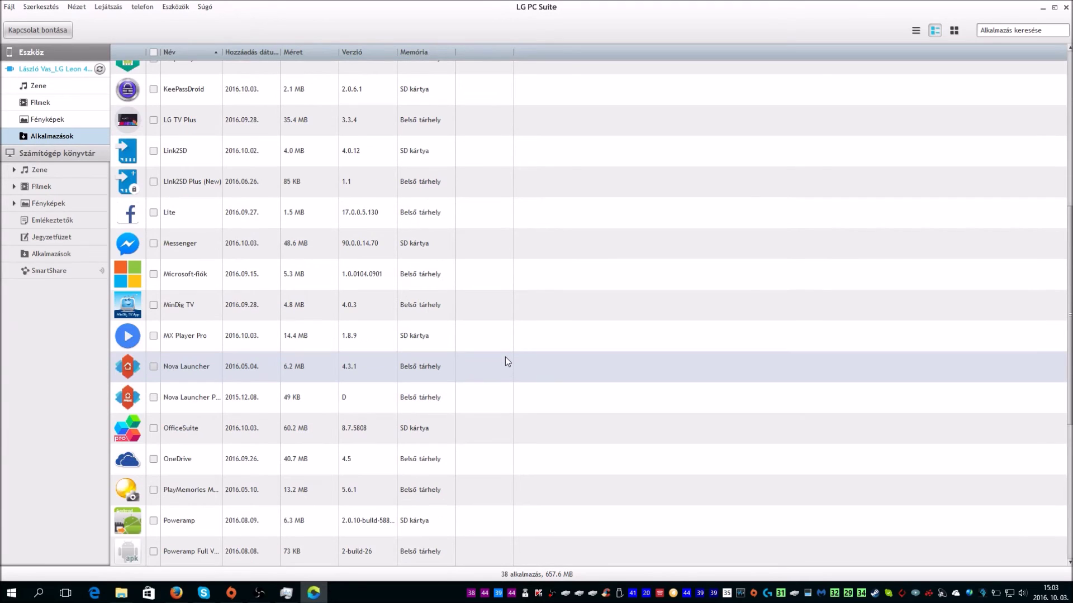
scroll(505, 357, down, 2)
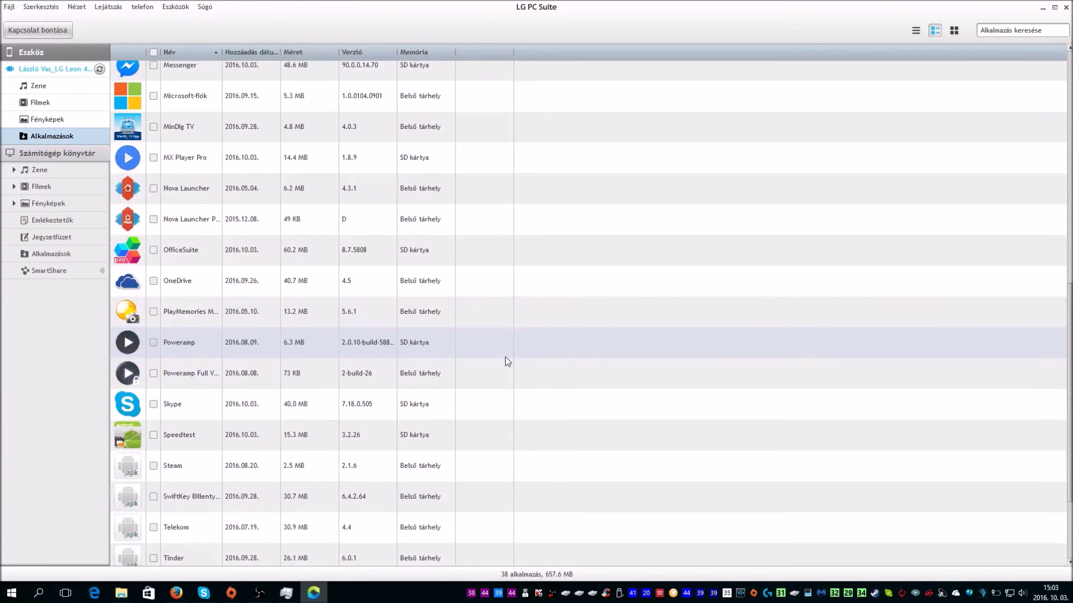
scroll(505, 357, down, 2)
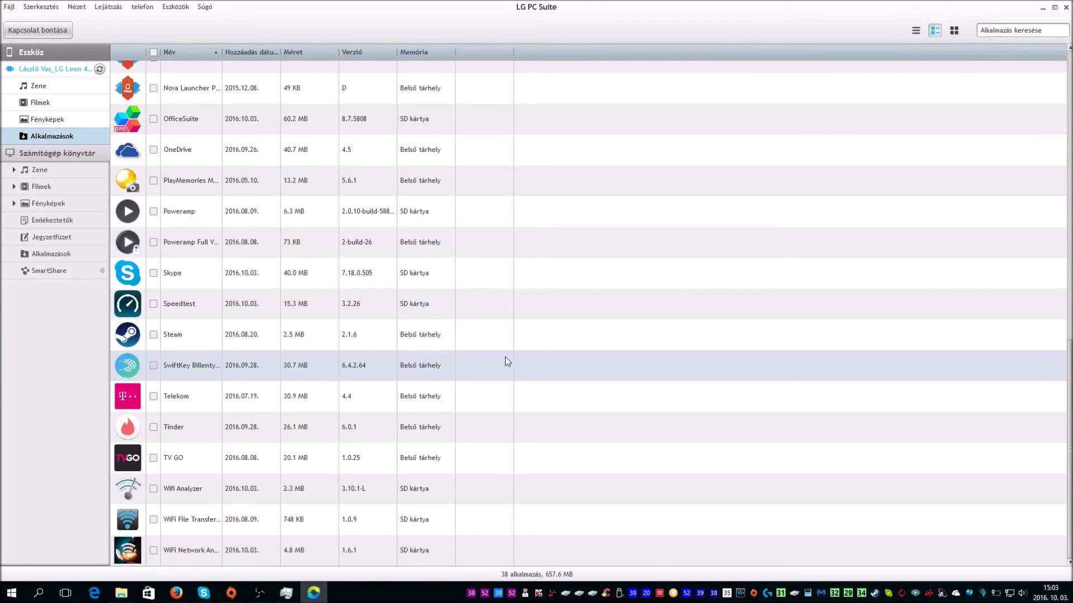
scroll(505, 357, up, 2)
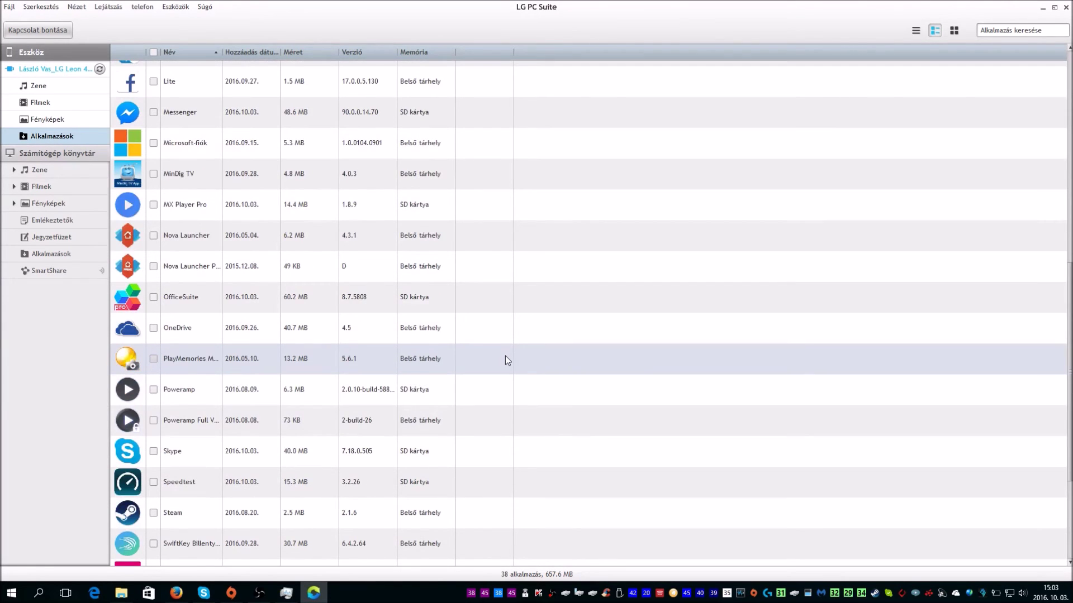
scroll(505, 357, up, 3)
scroll(505, 357, up, 3)
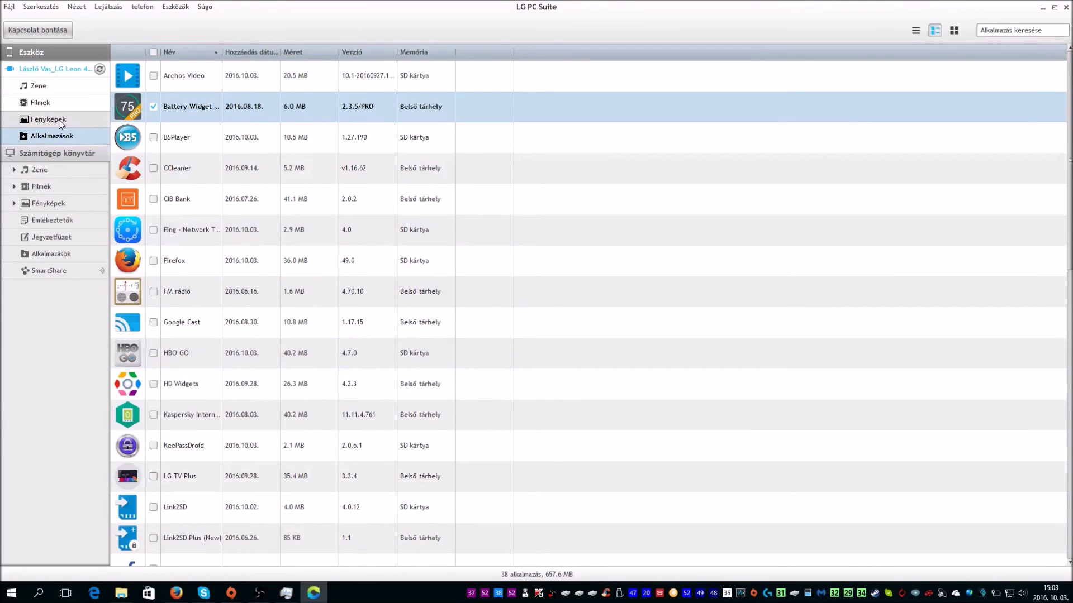
Disconnect the phone, and view the USB and Wi-Fi connection instructions before closing them.
click(140, 8)
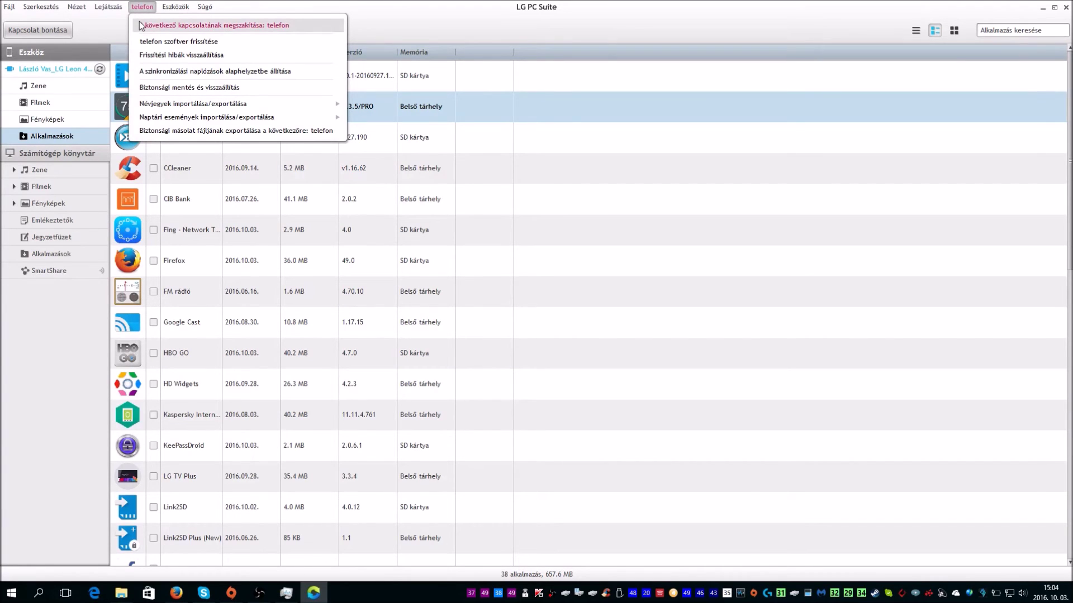
click(141, 25)
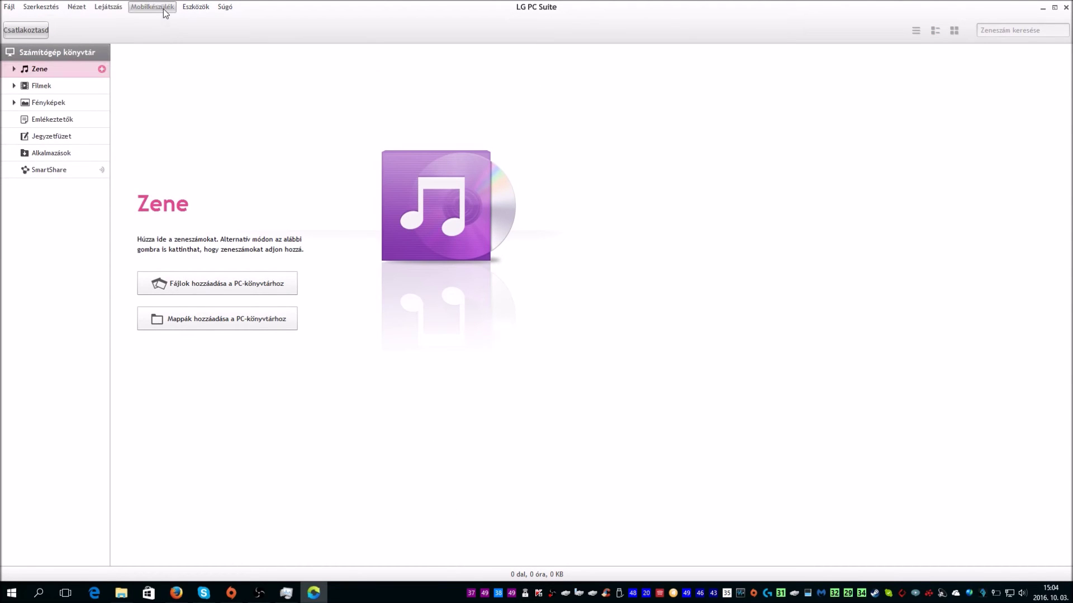
click(163, 9)
click(170, 31)
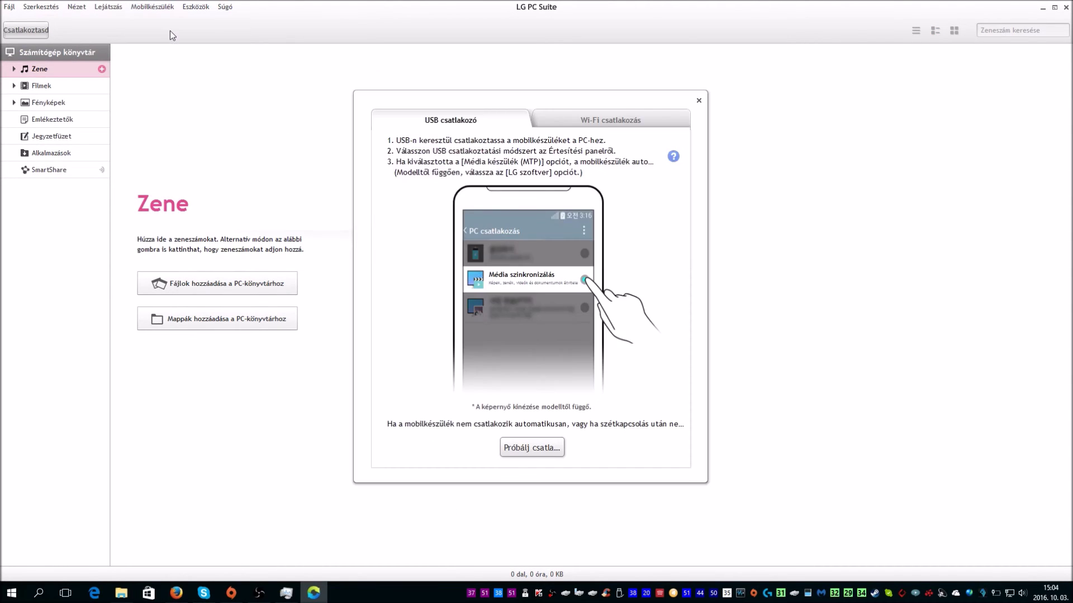
click(586, 120)
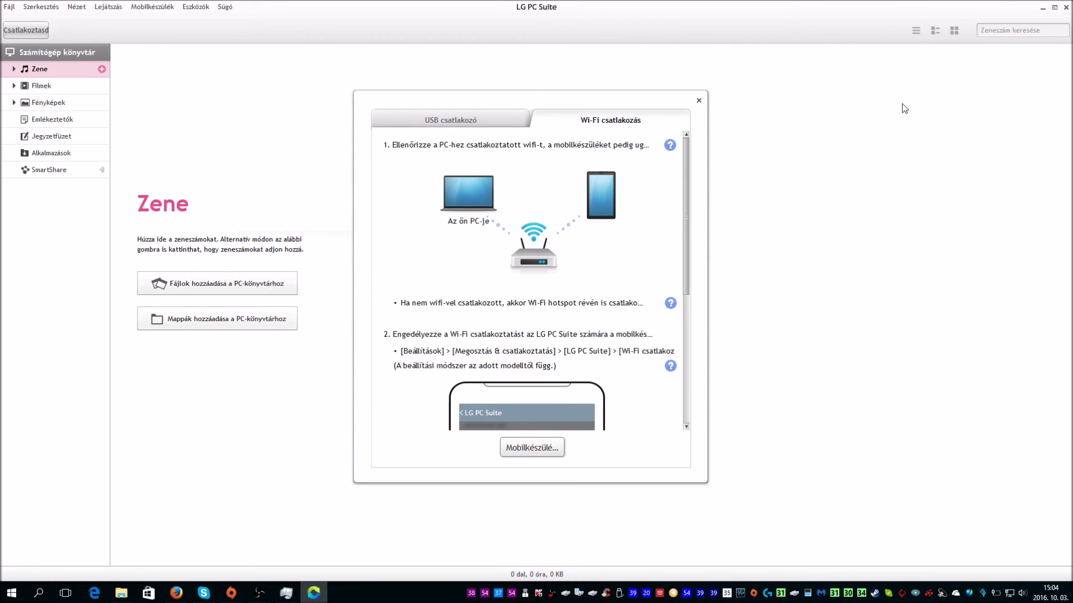
click(699, 99)
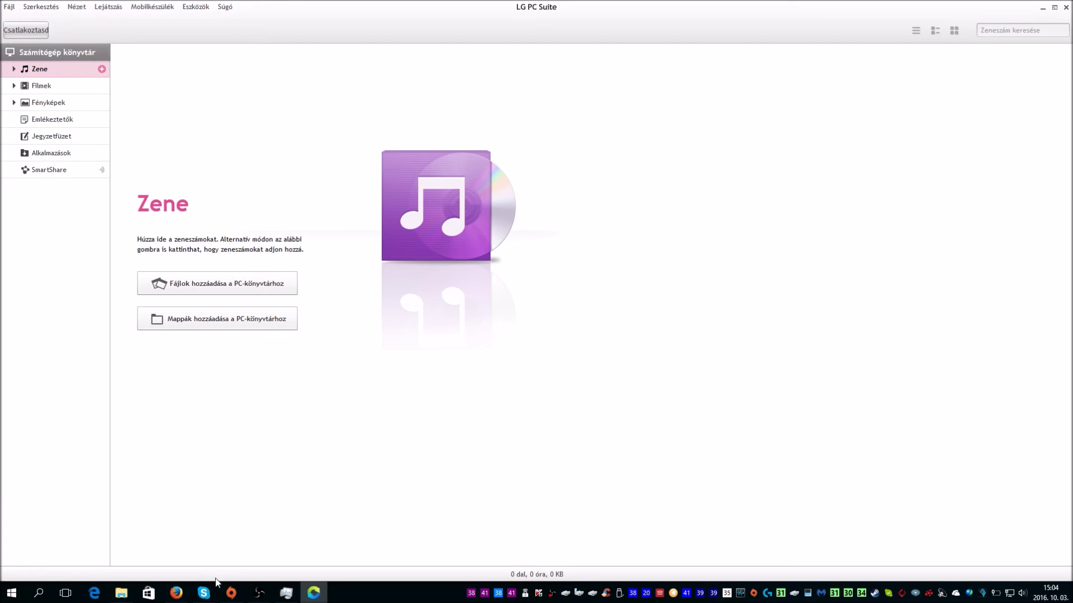
click(257, 595)
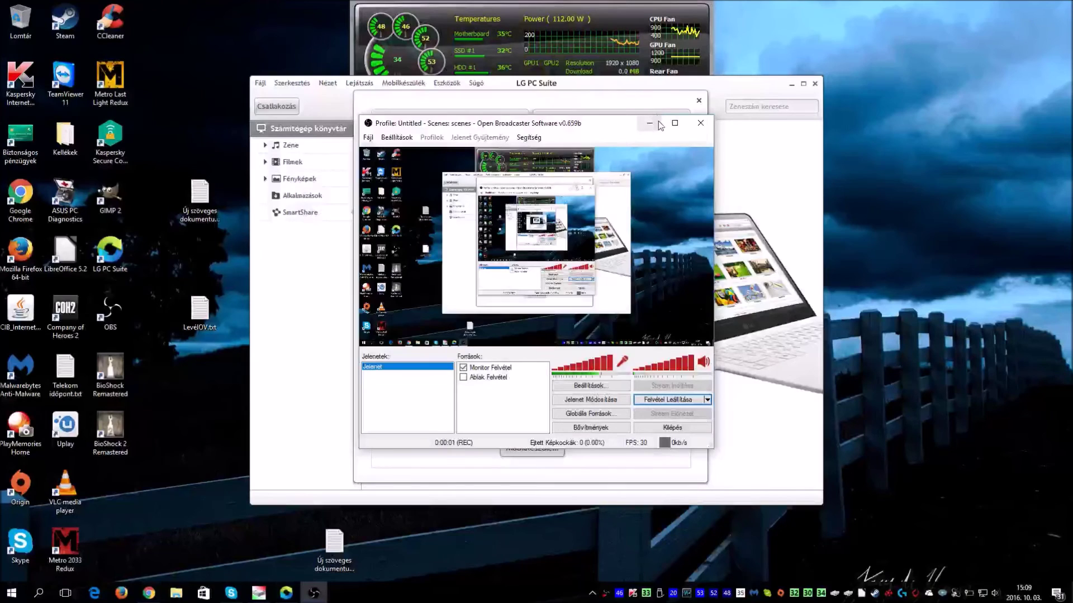
click(658, 124)
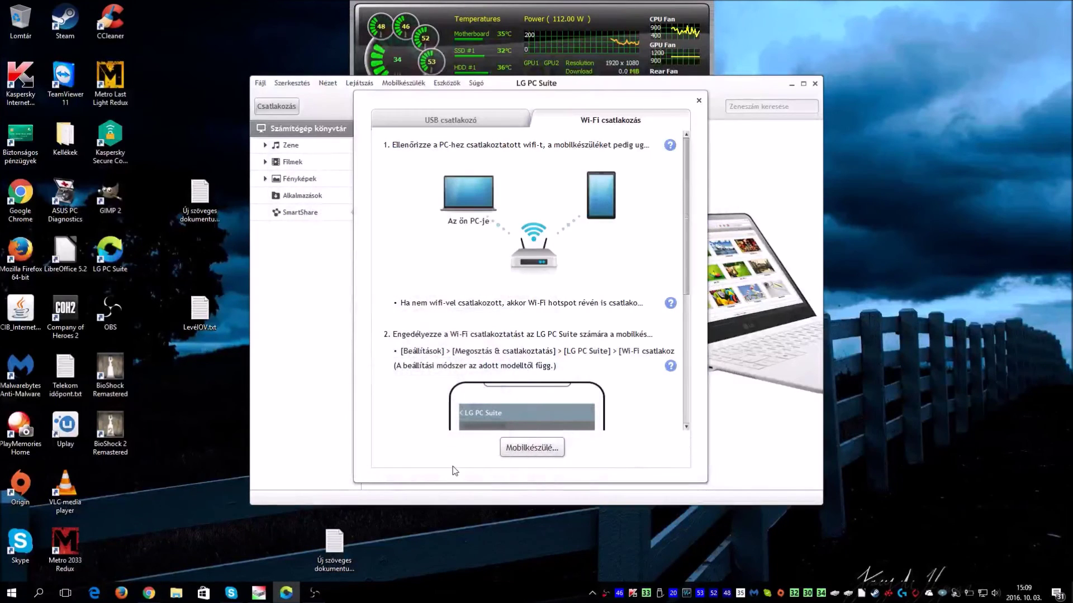
Search for mobile devices over Wi-Fi, repeating the search, and connect to the LG Leon 4G LTE phone.
click(531, 450)
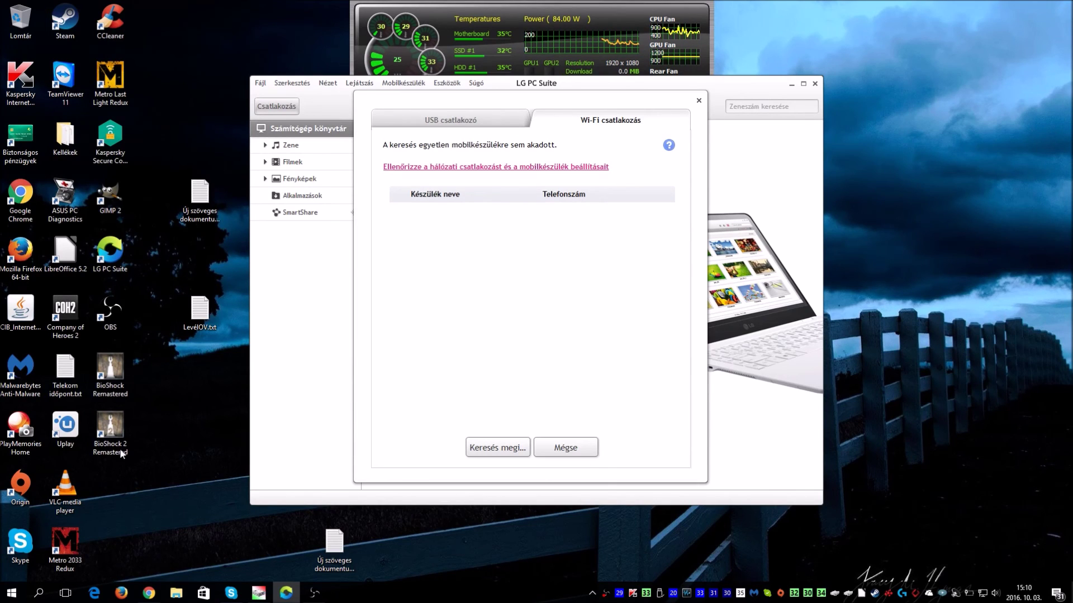
click(491, 446)
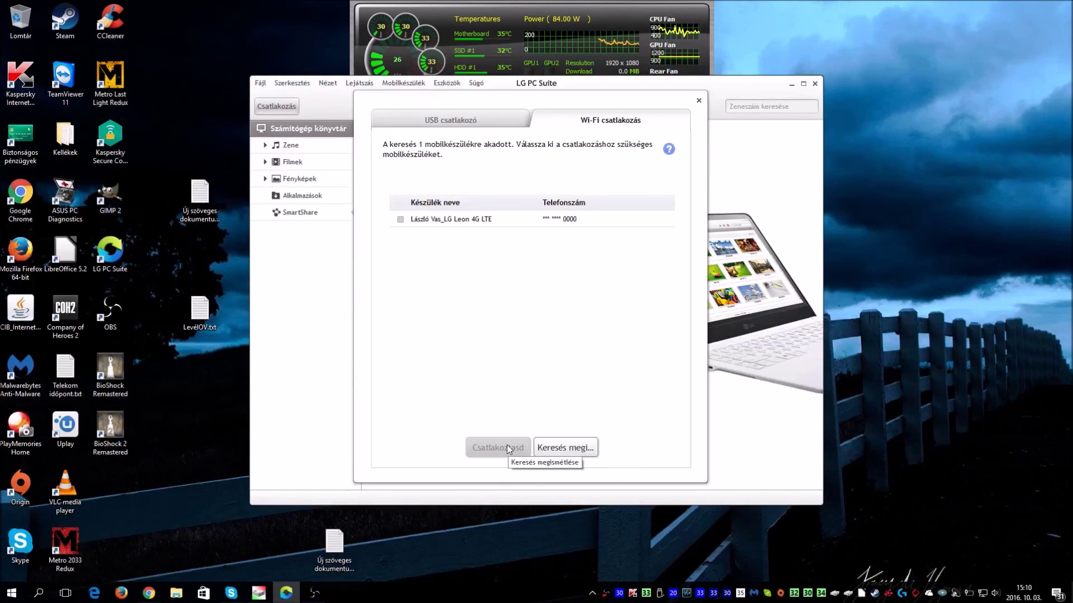
click(400, 219)
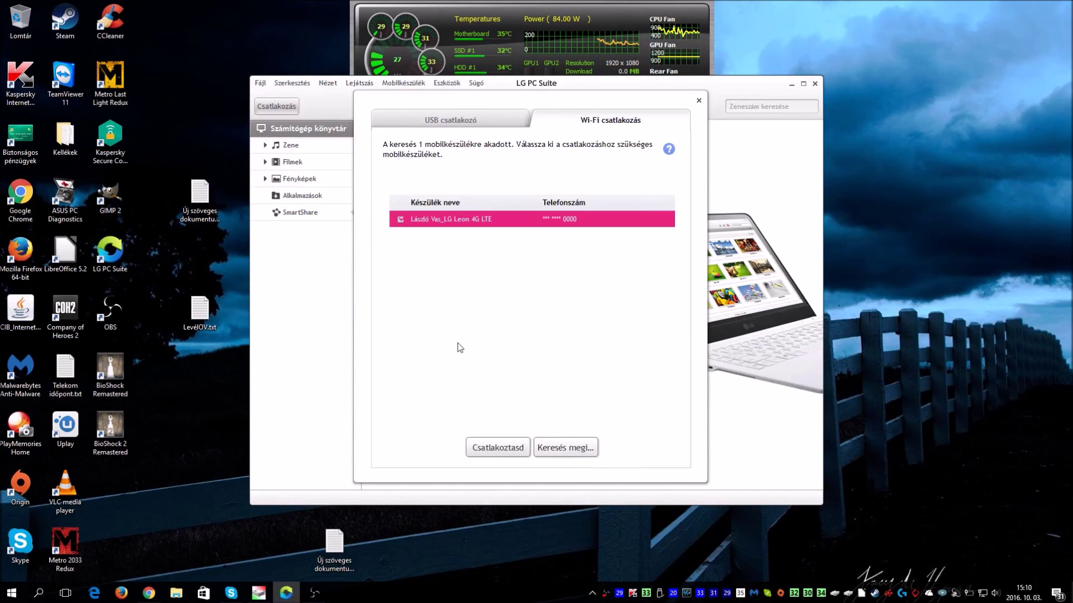
click(499, 447)
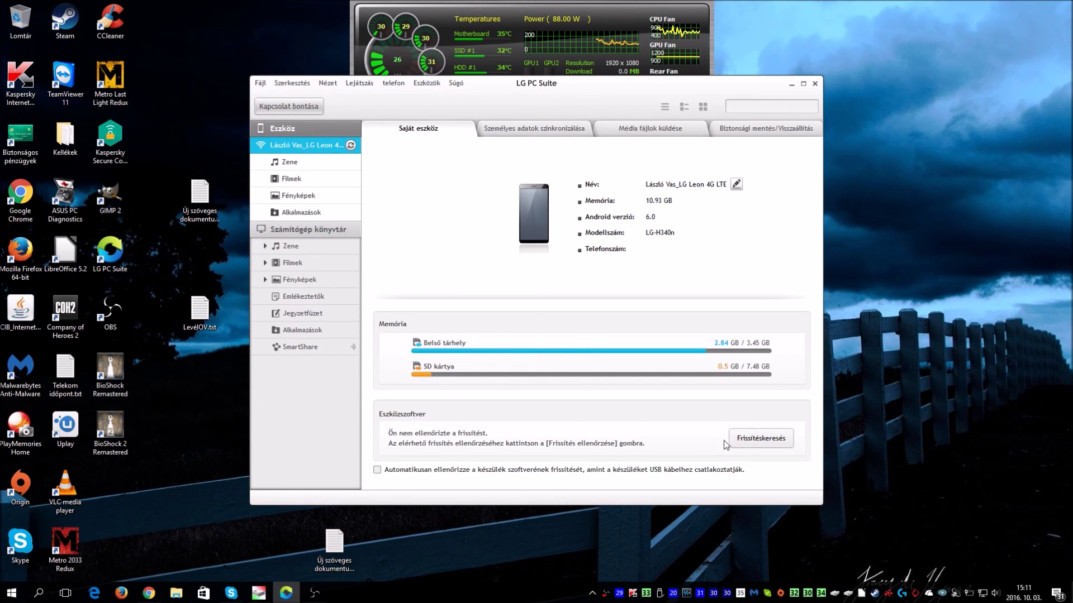
Try to check for a phone software update over the Wi-Fi connection, and dismiss the message.
click(747, 441)
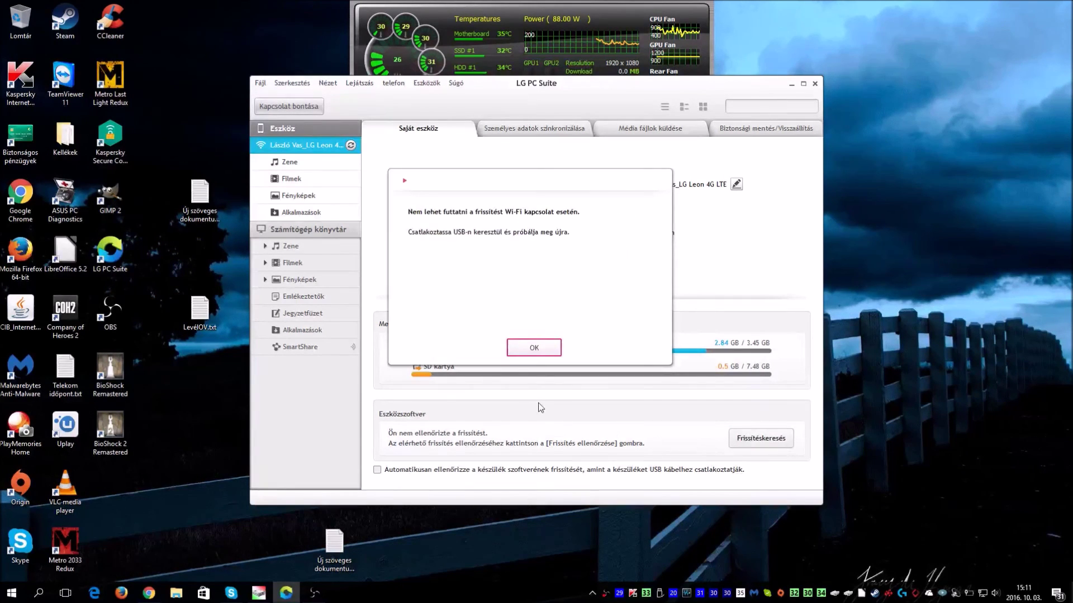
click(524, 350)
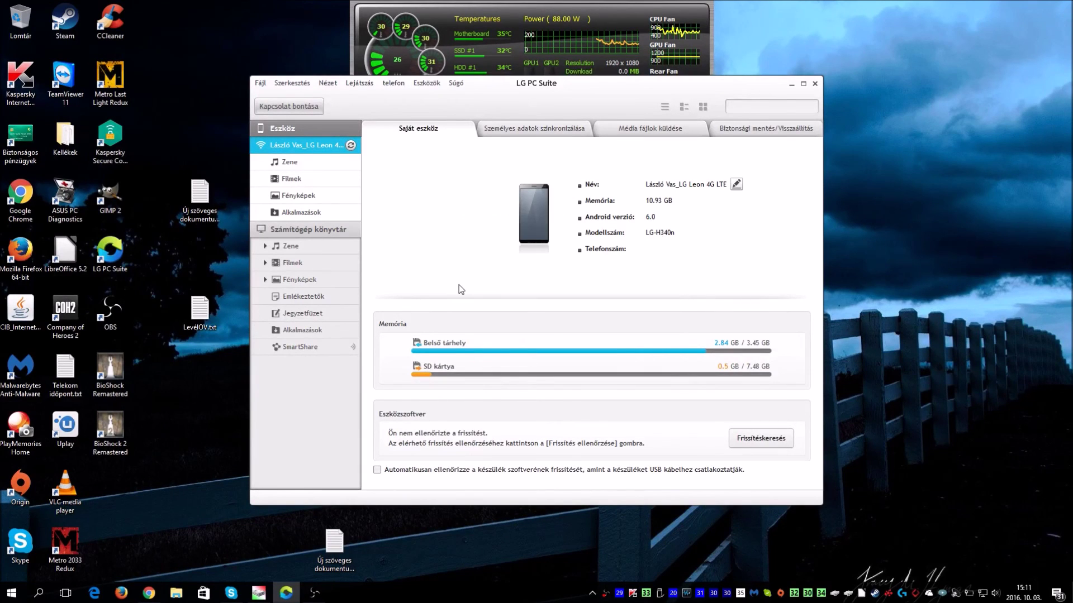